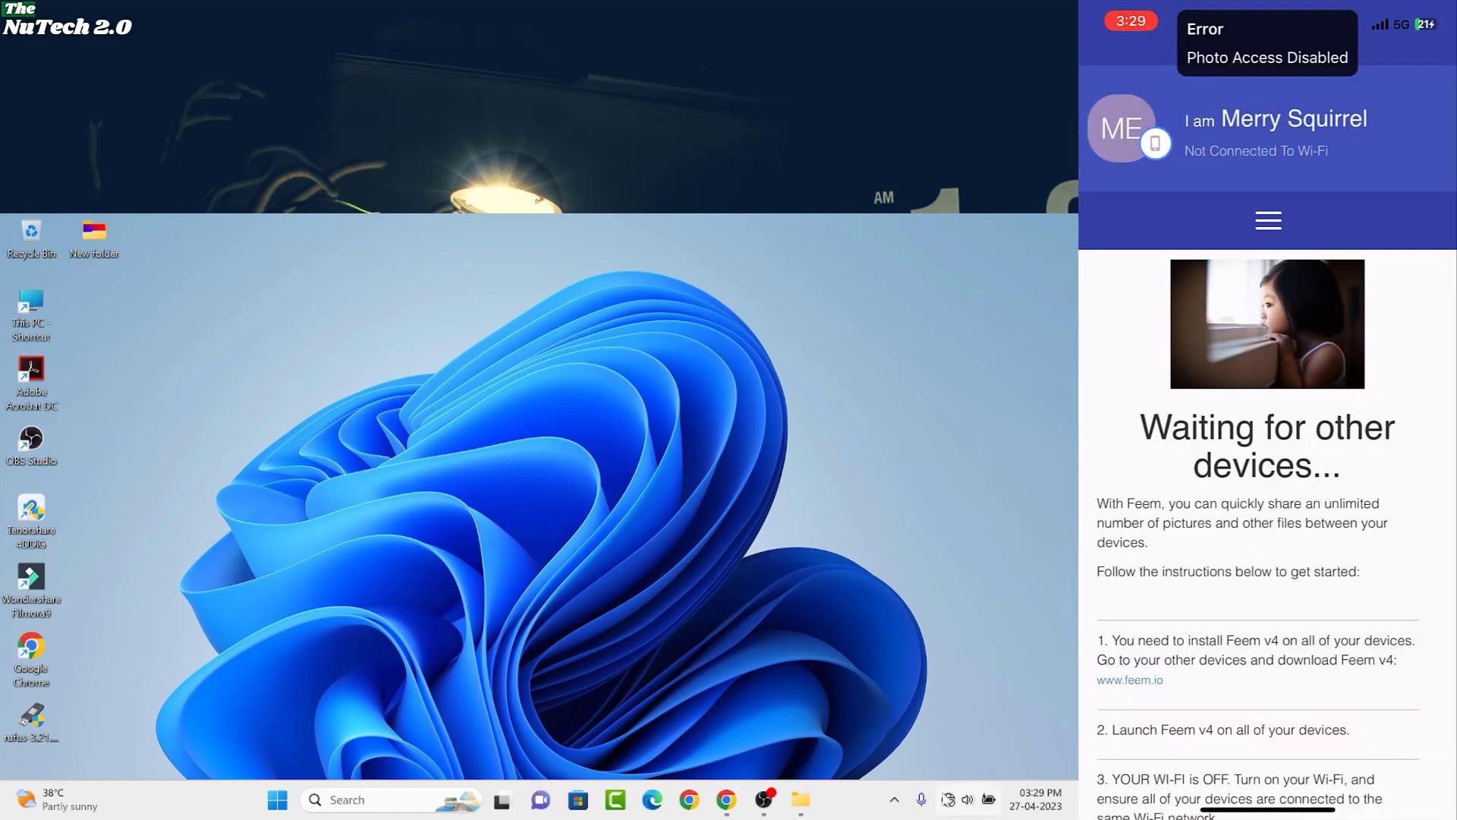
Step: Connect the computer to the iPhone hotspot's Wi-Fi network
left_click(948, 800)
left_click(847, 396)
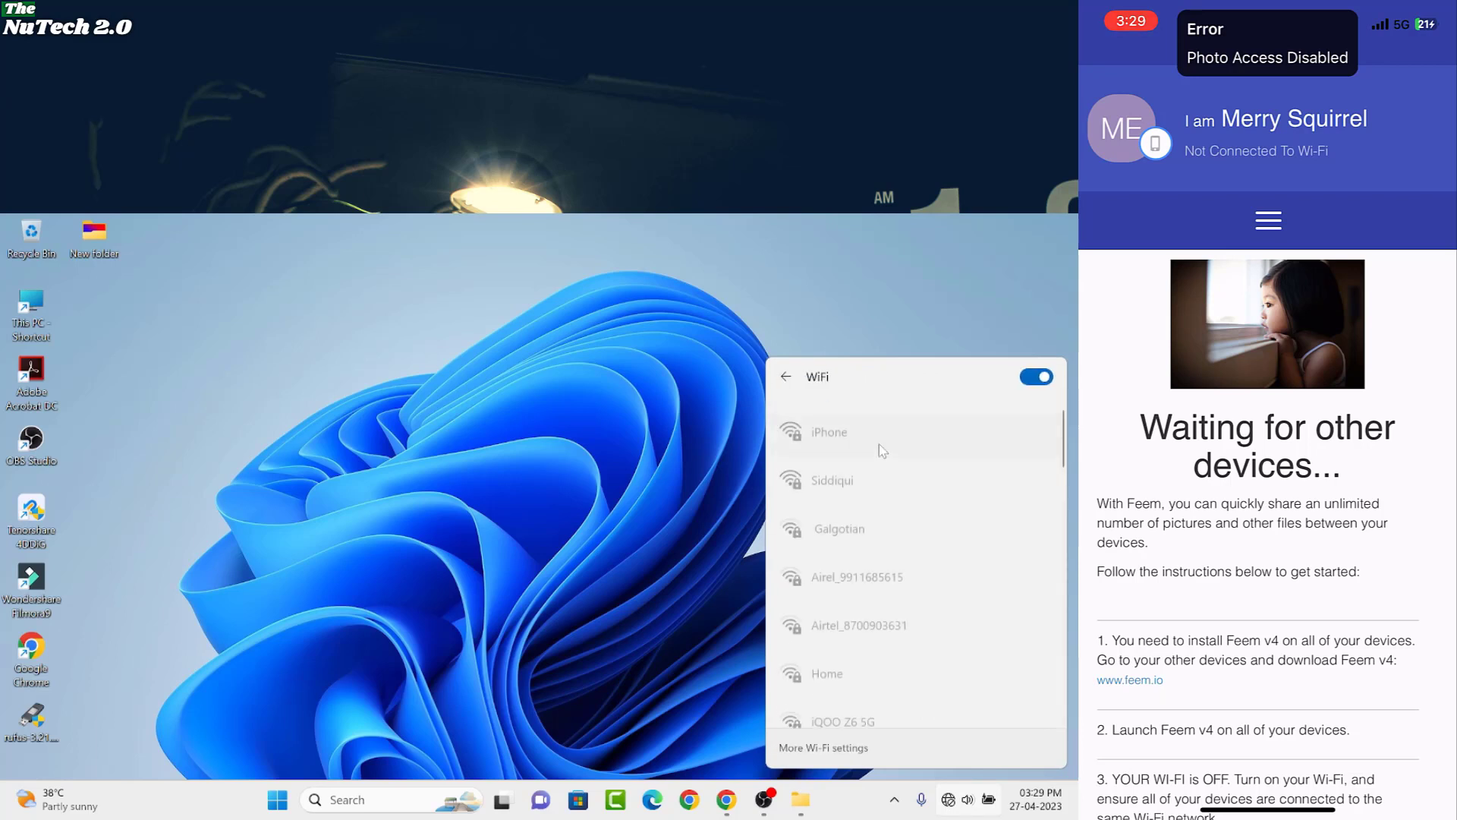
left_click(879, 434)
left_click(939, 495)
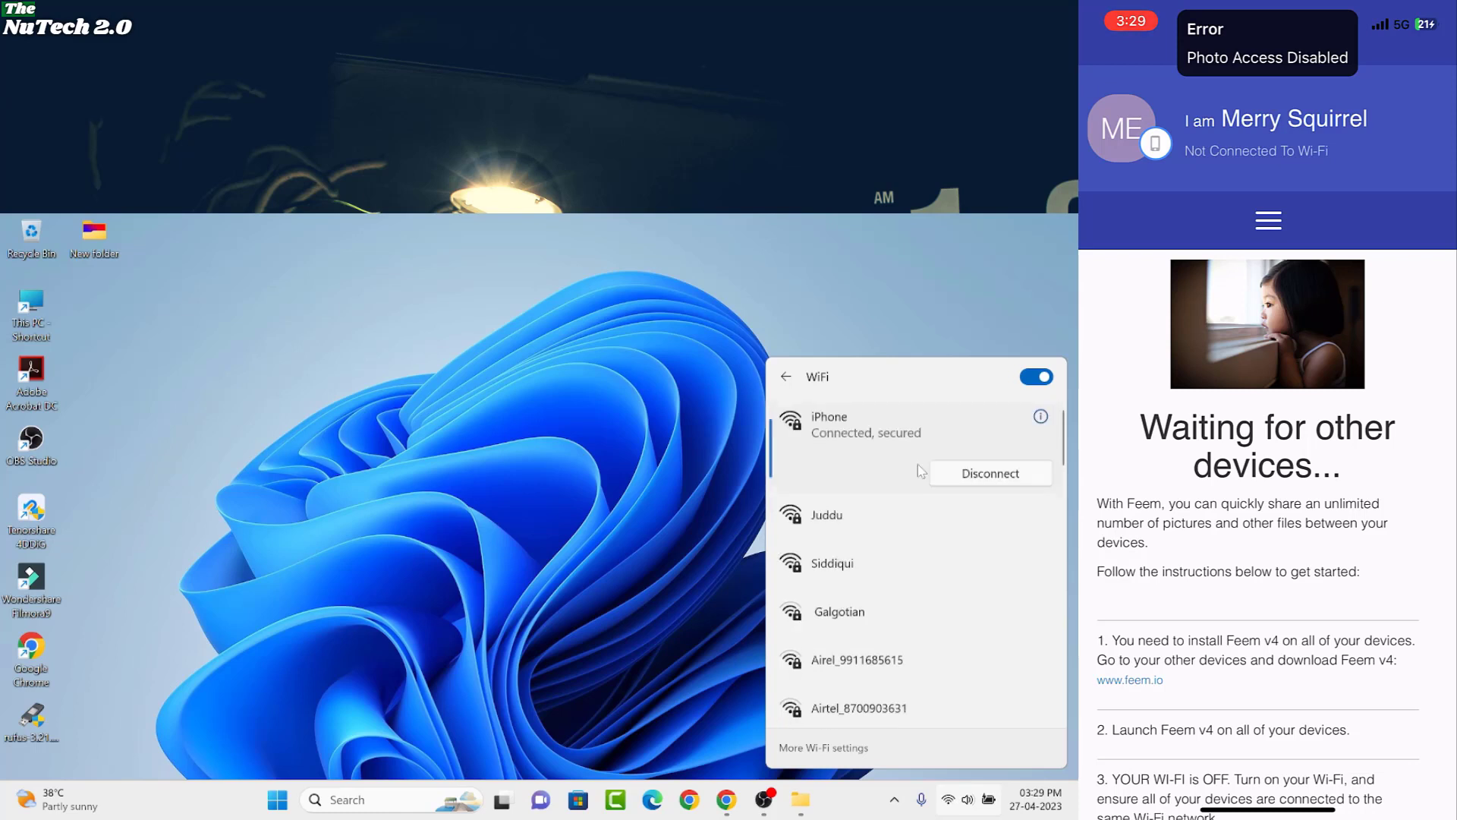
left_click(708, 483)
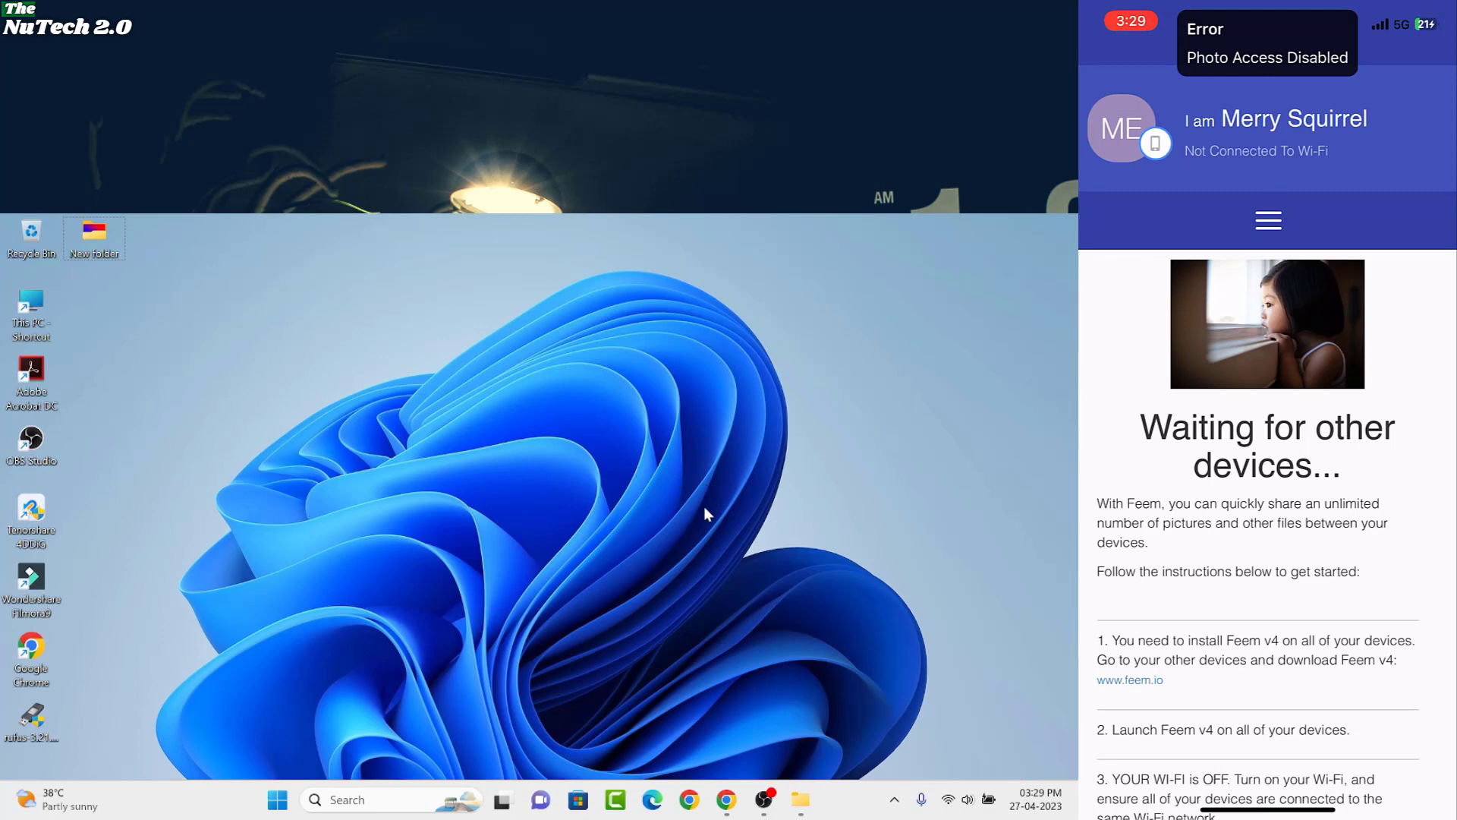
Step: Open feem.io in Chrome and go to the site's Download Feem section
left_click(727, 799)
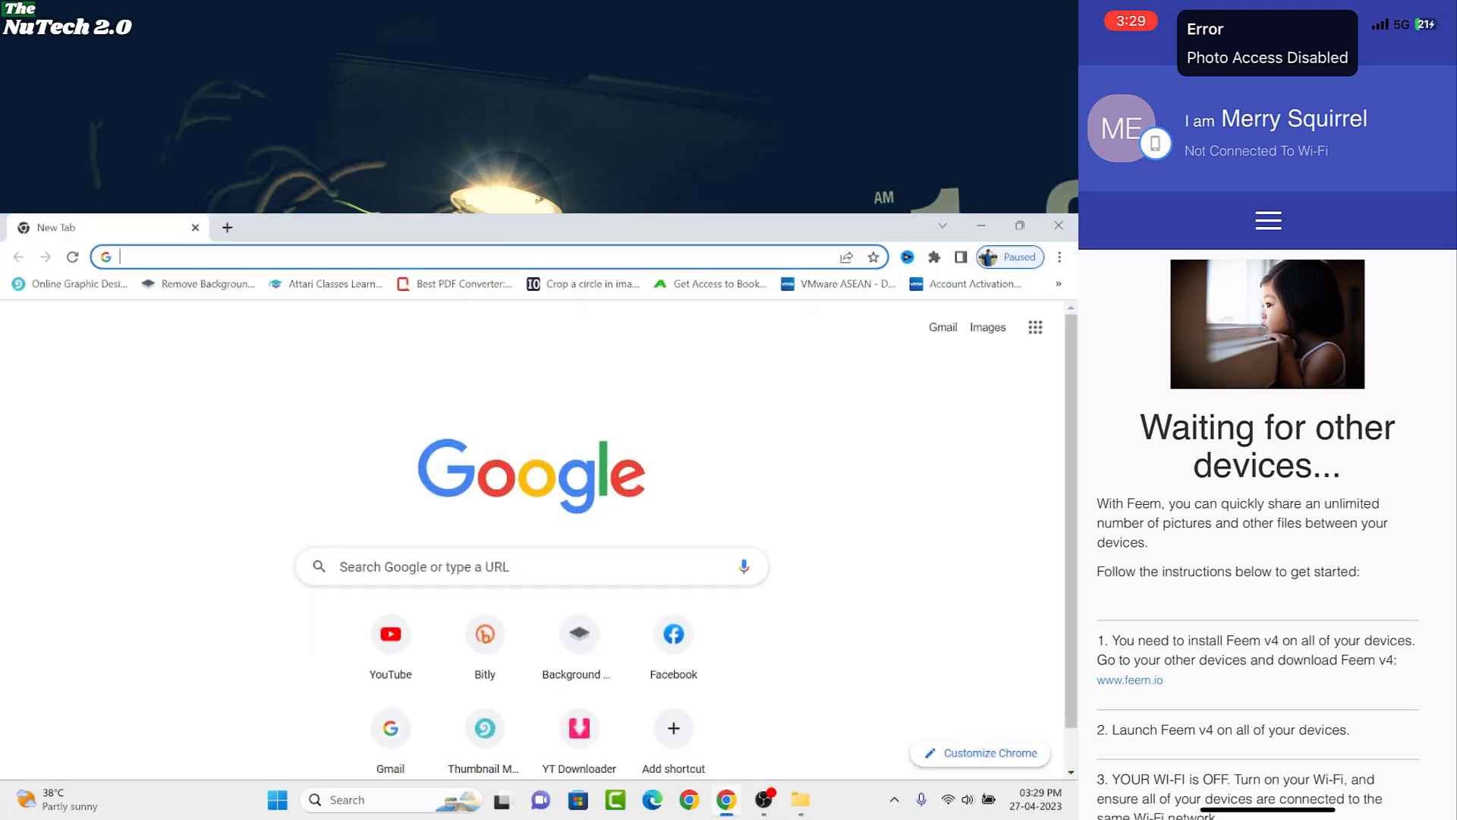
type("feem.io")
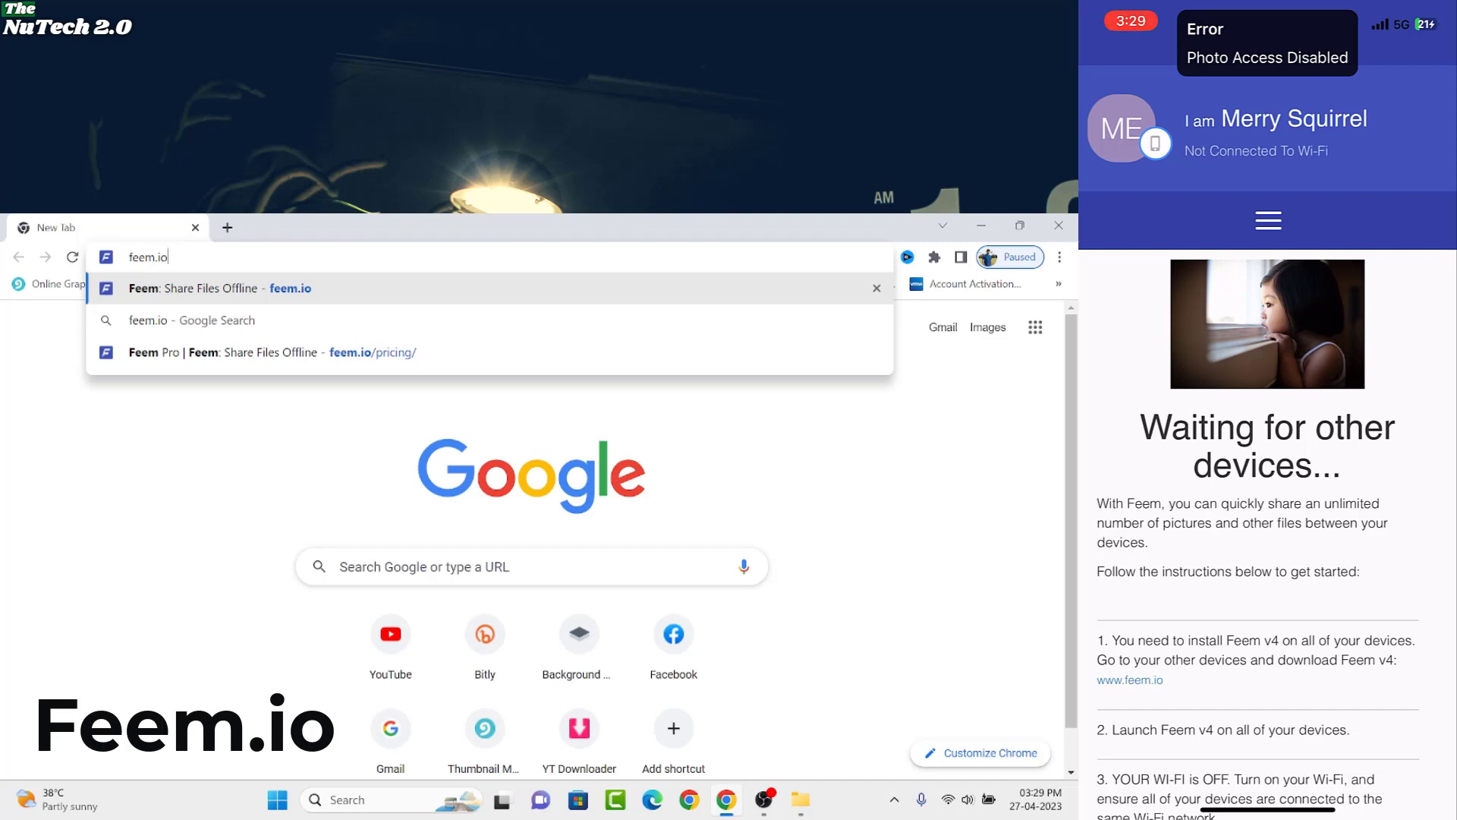
key("Return")
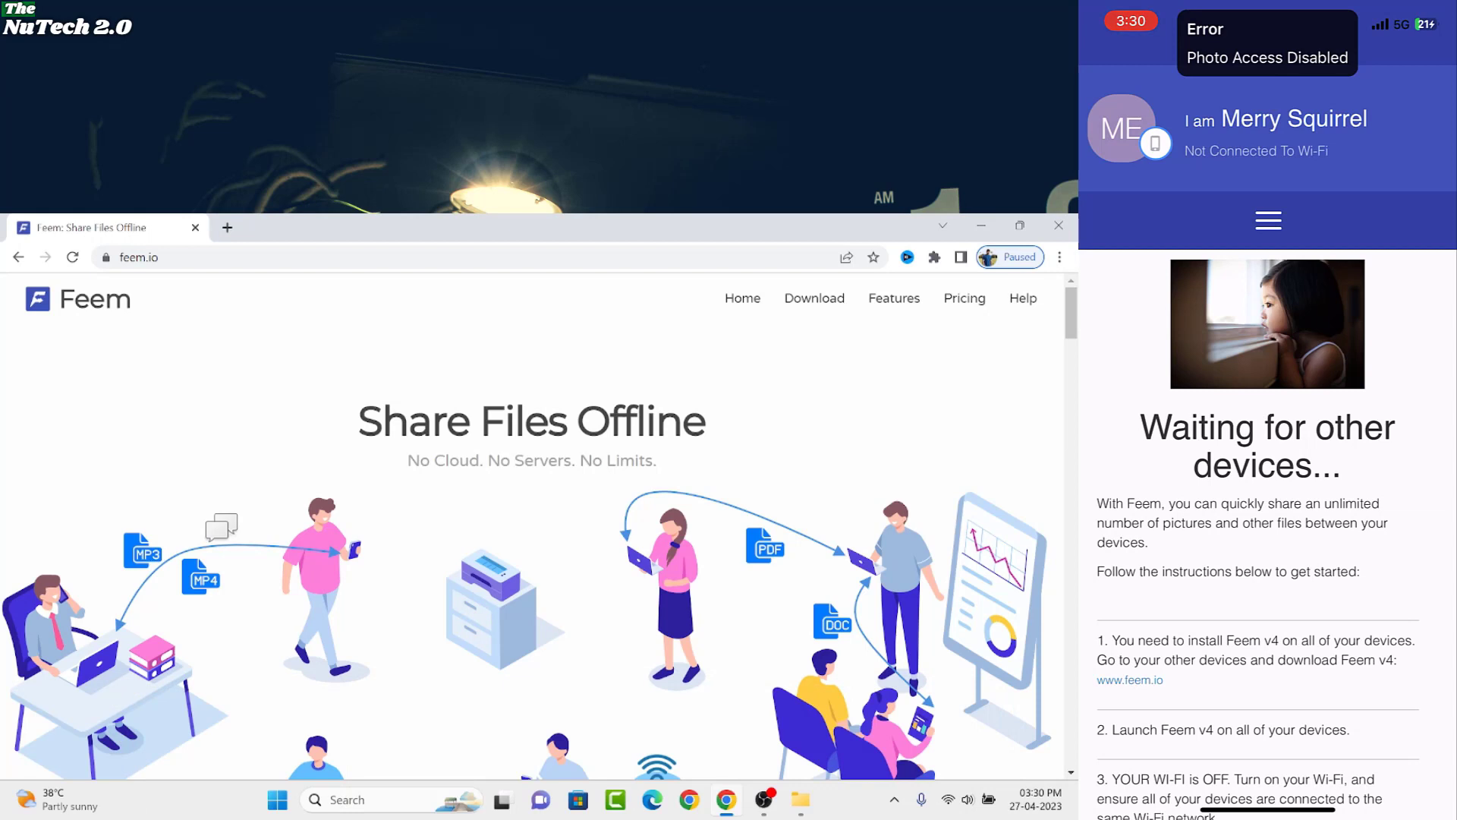
left_click(808, 300)
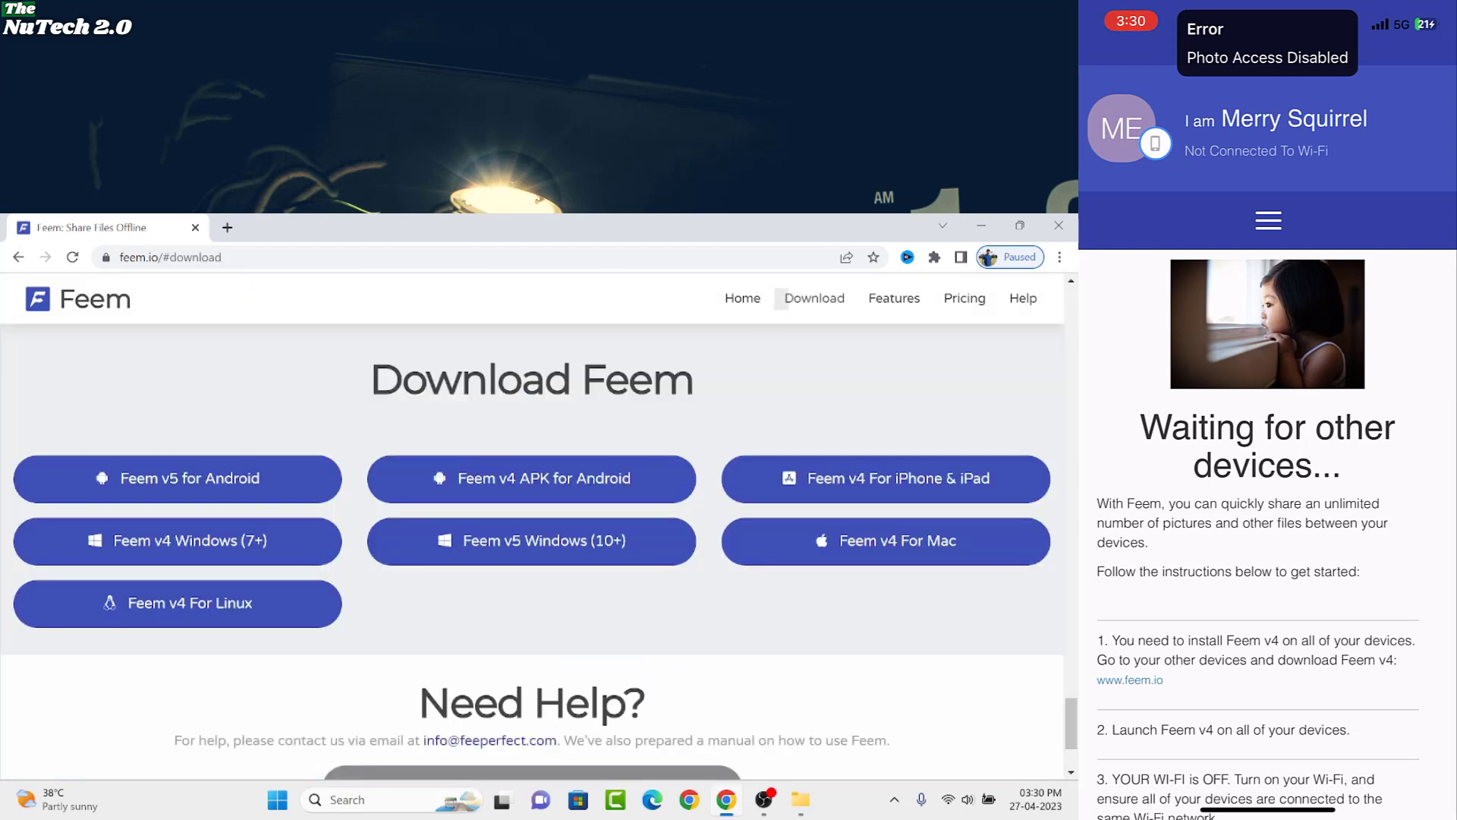
left_click_drag(370, 379, 695, 380)
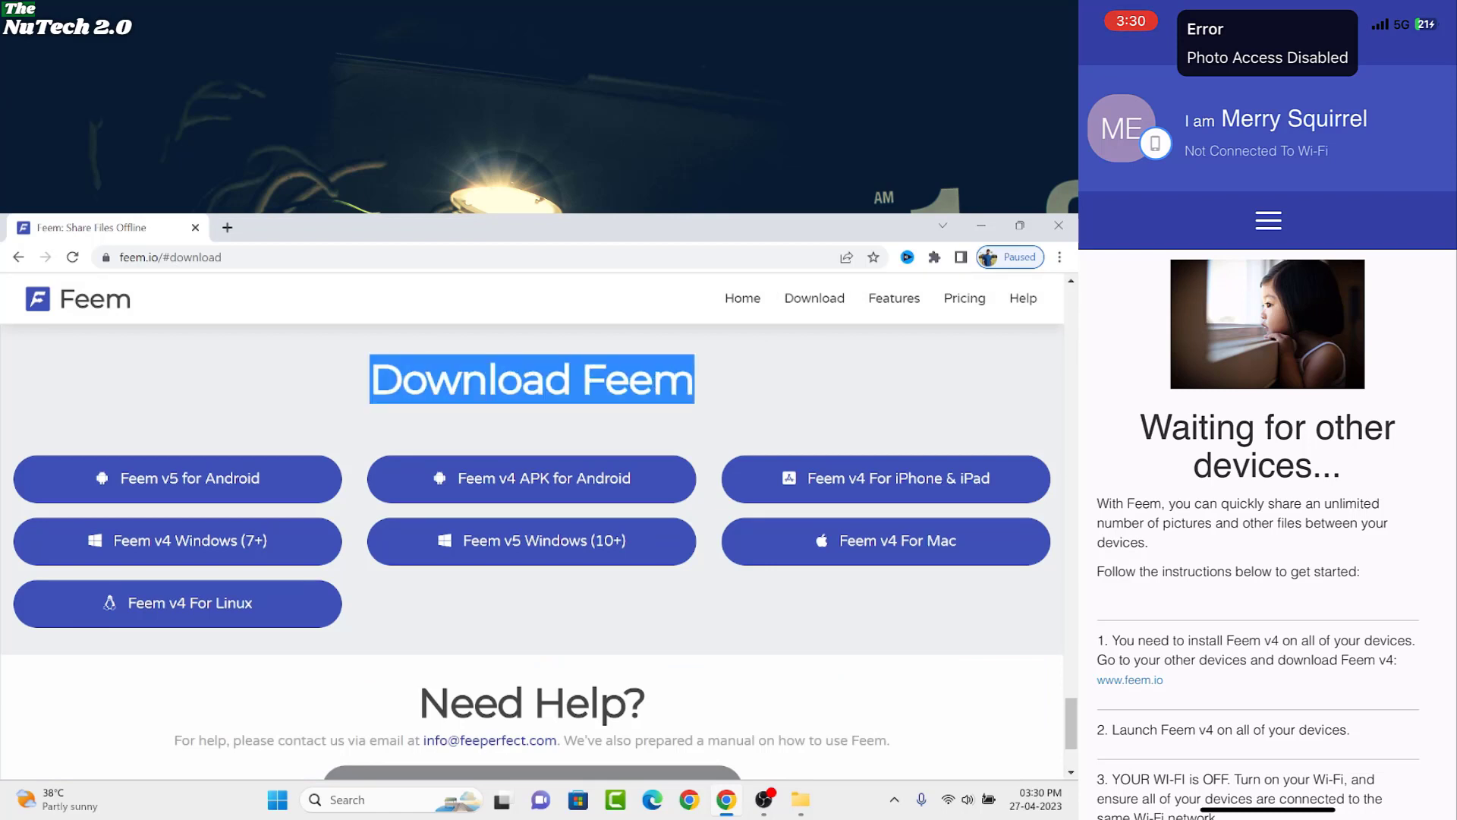
left_click(706, 399)
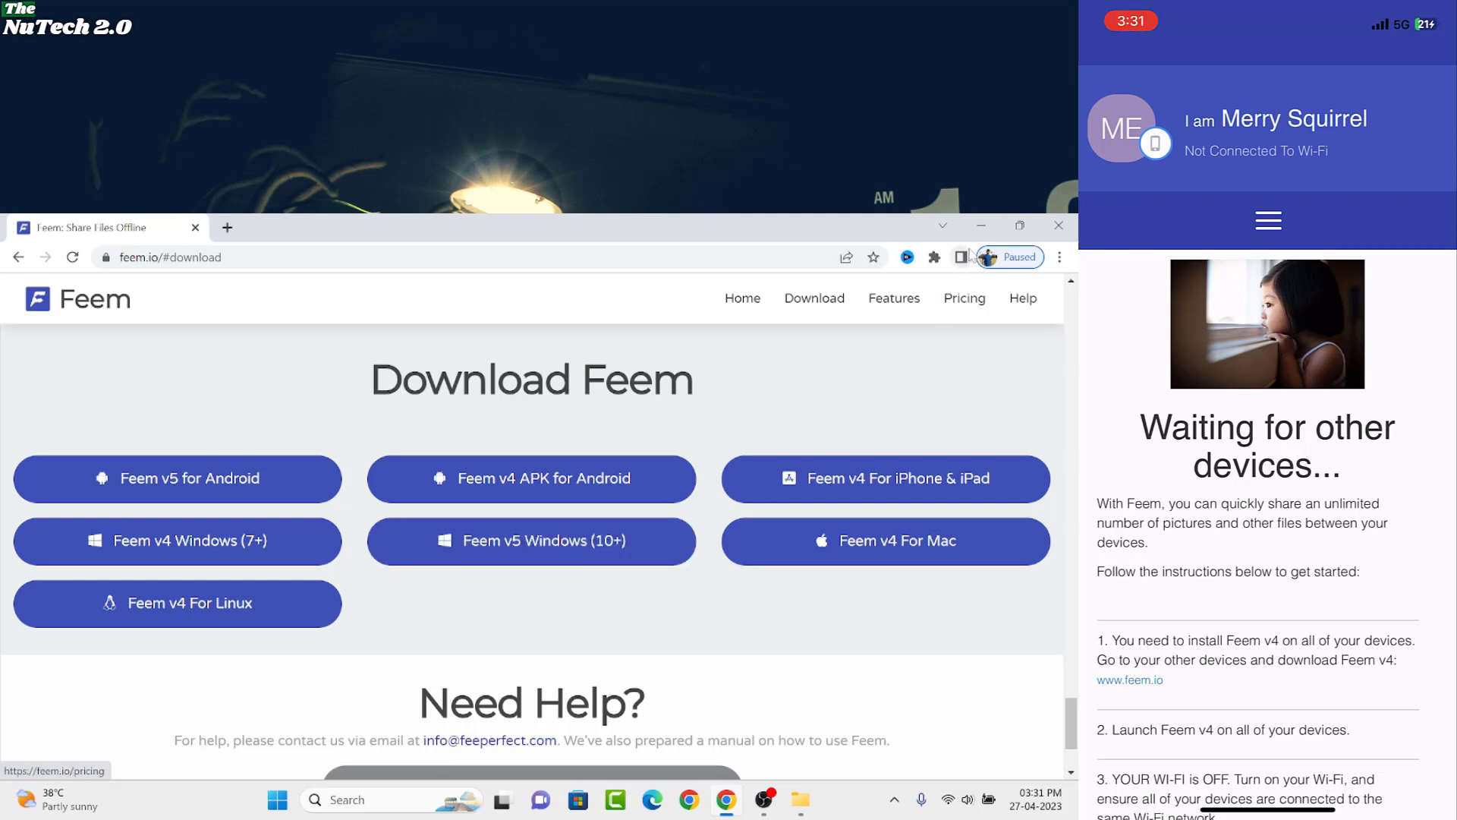
Step: Minimize the browser and launch the installed Feem app on the computer
left_click(981, 226)
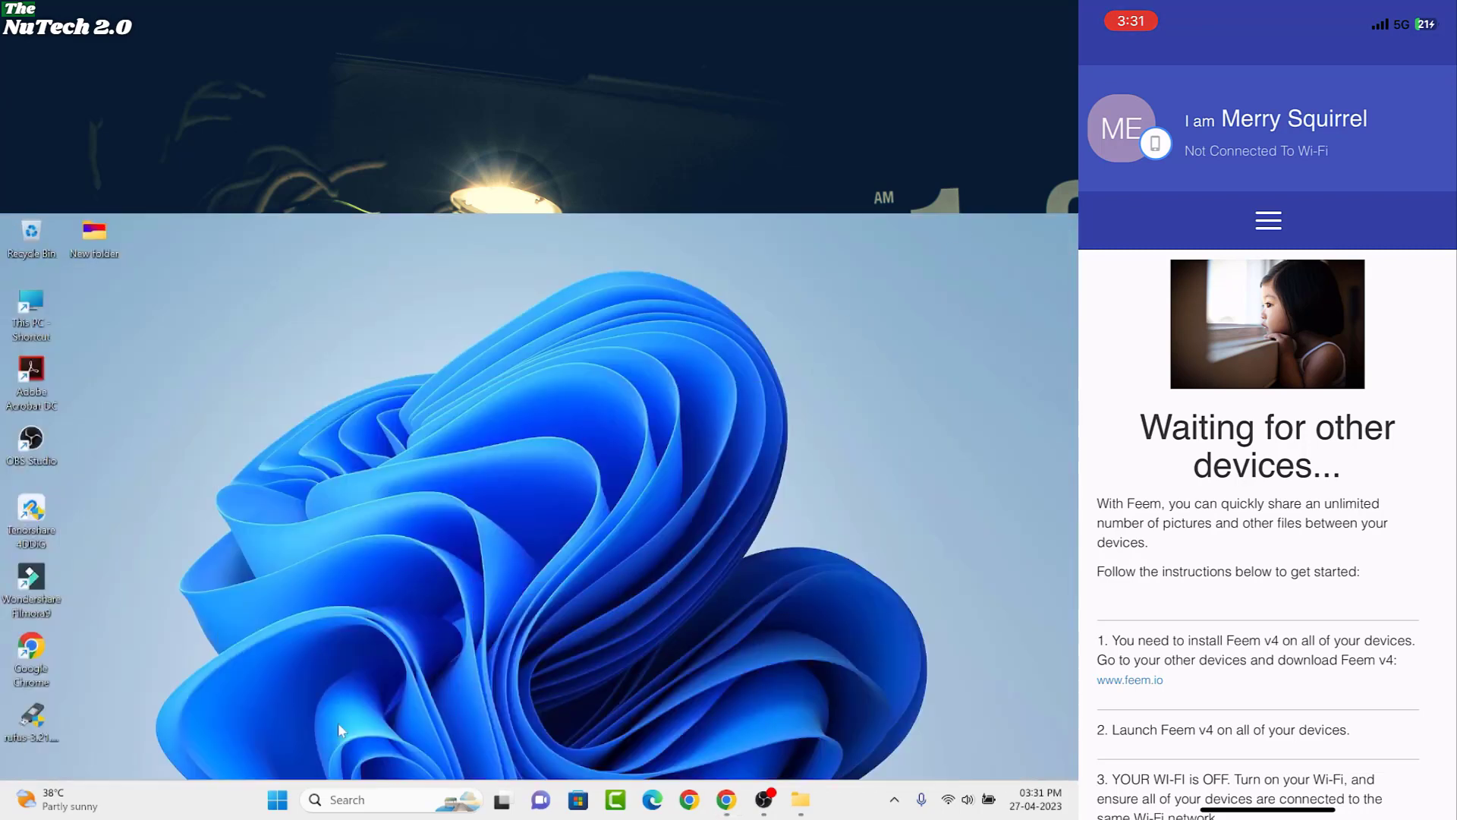
left_click(280, 800)
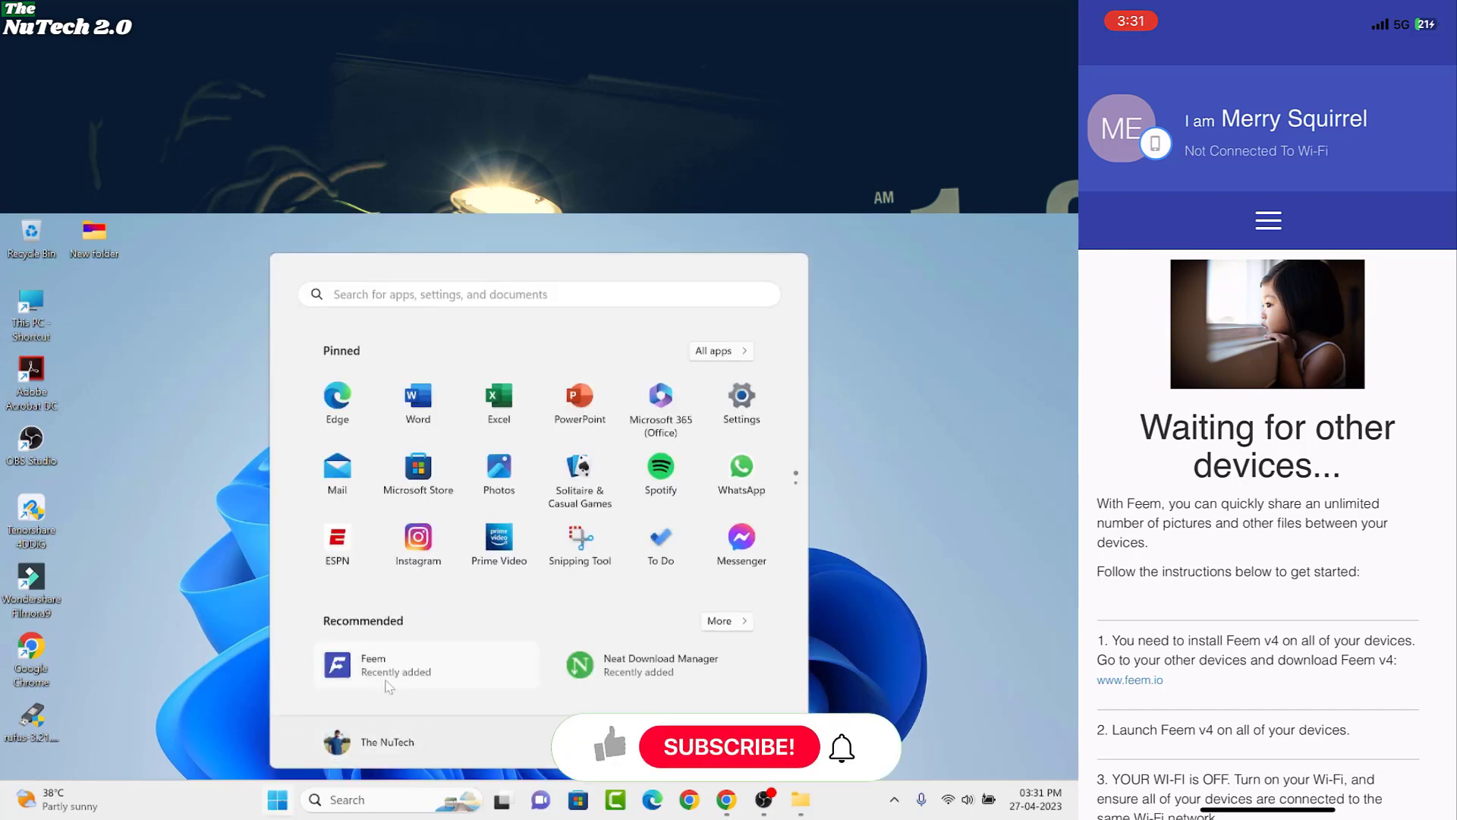
left_click(453, 679)
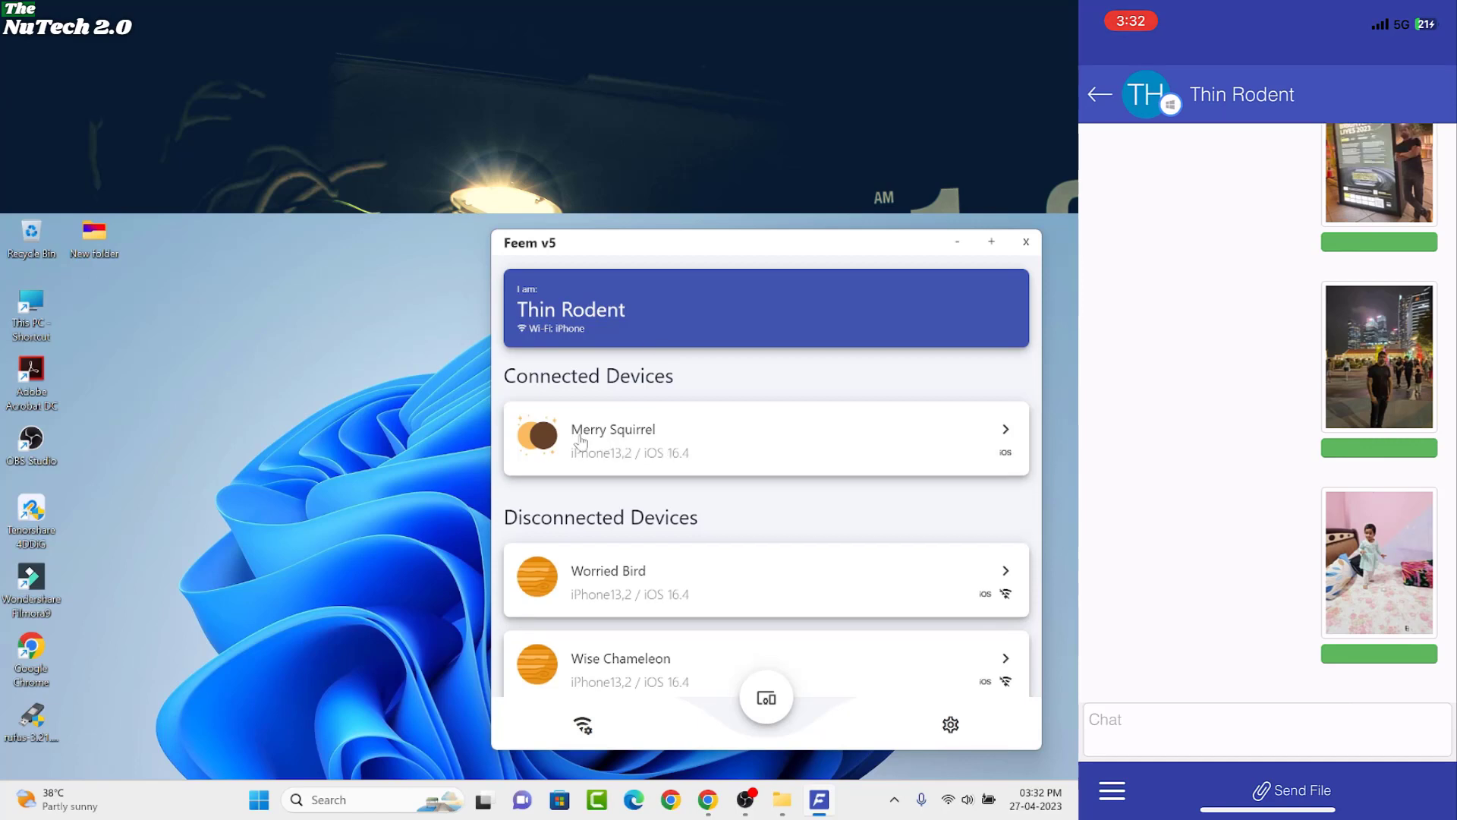
left_click(652, 433)
scroll(654, 497, "up", 10)
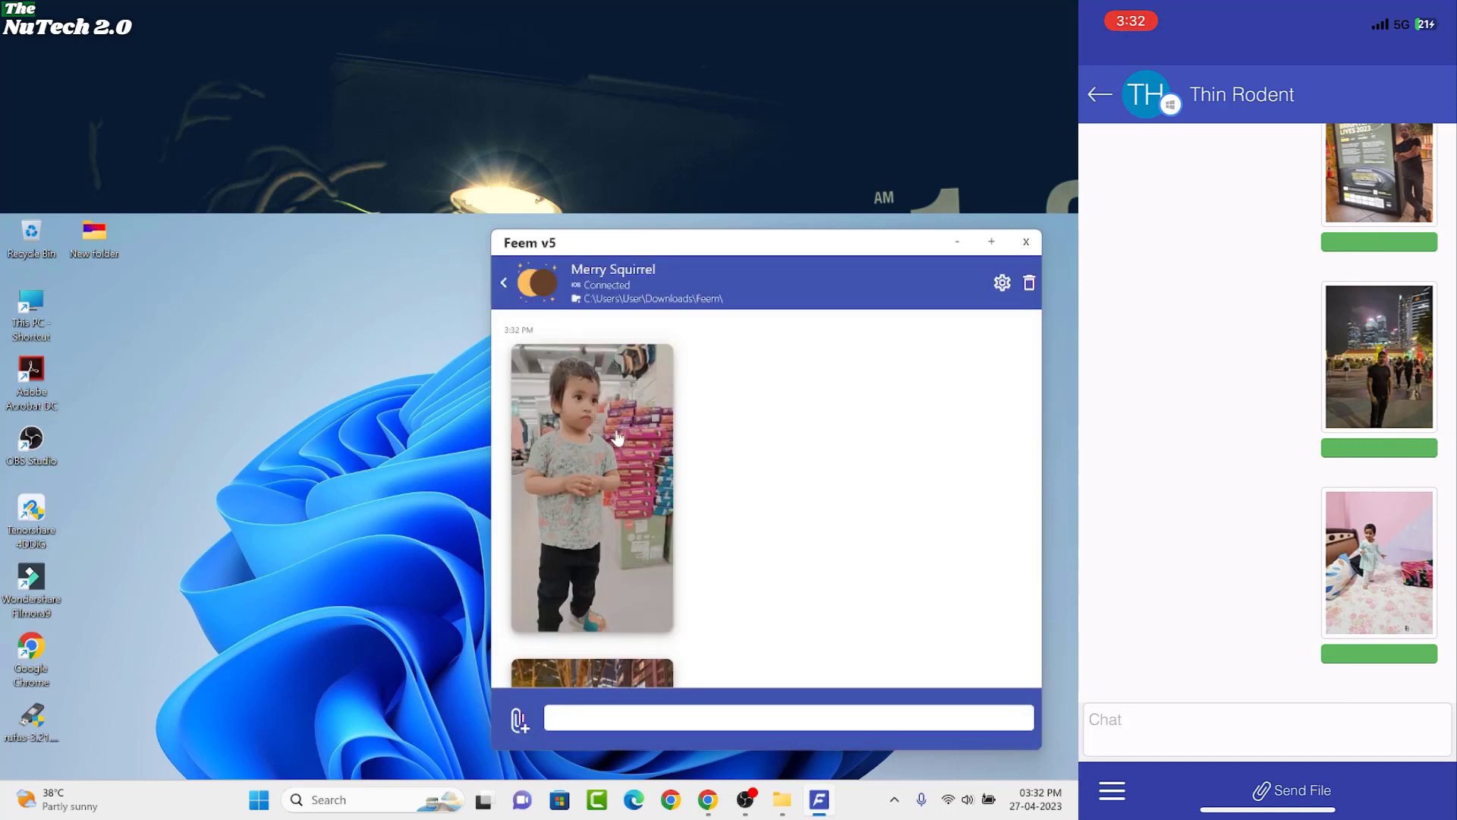
right_click(617, 437)
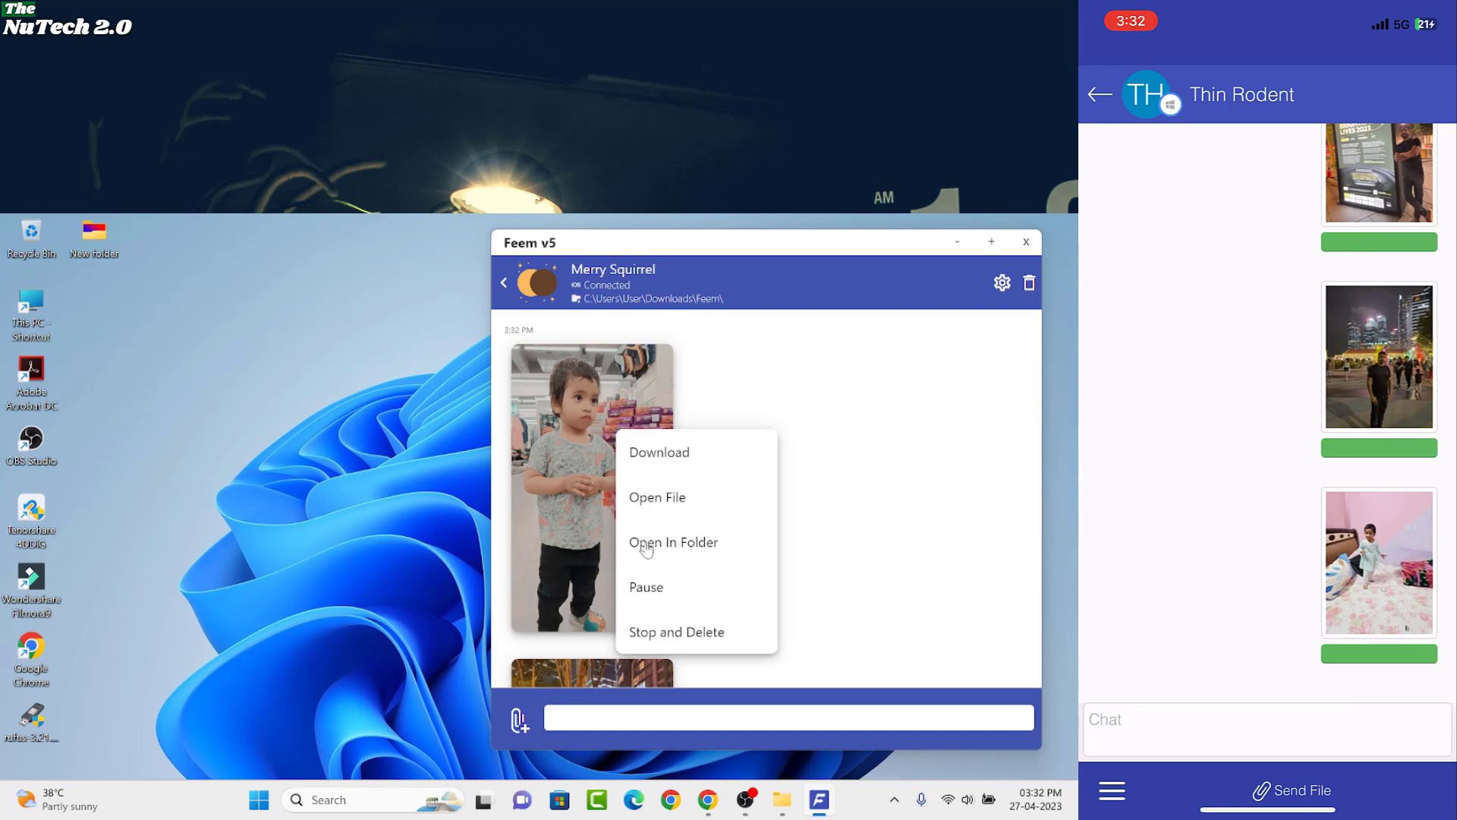
left_click(702, 548)
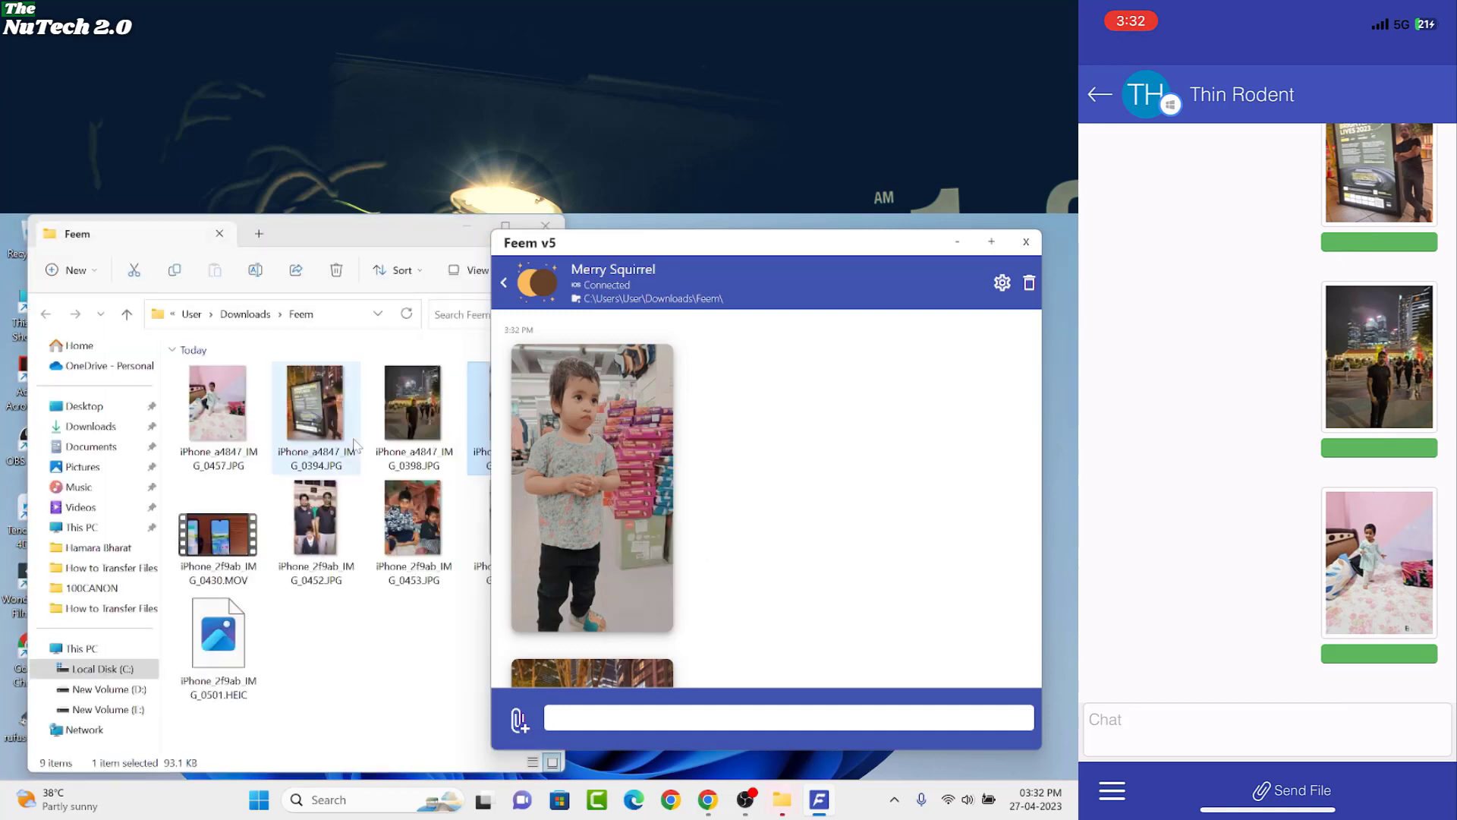
left_click(400, 240)
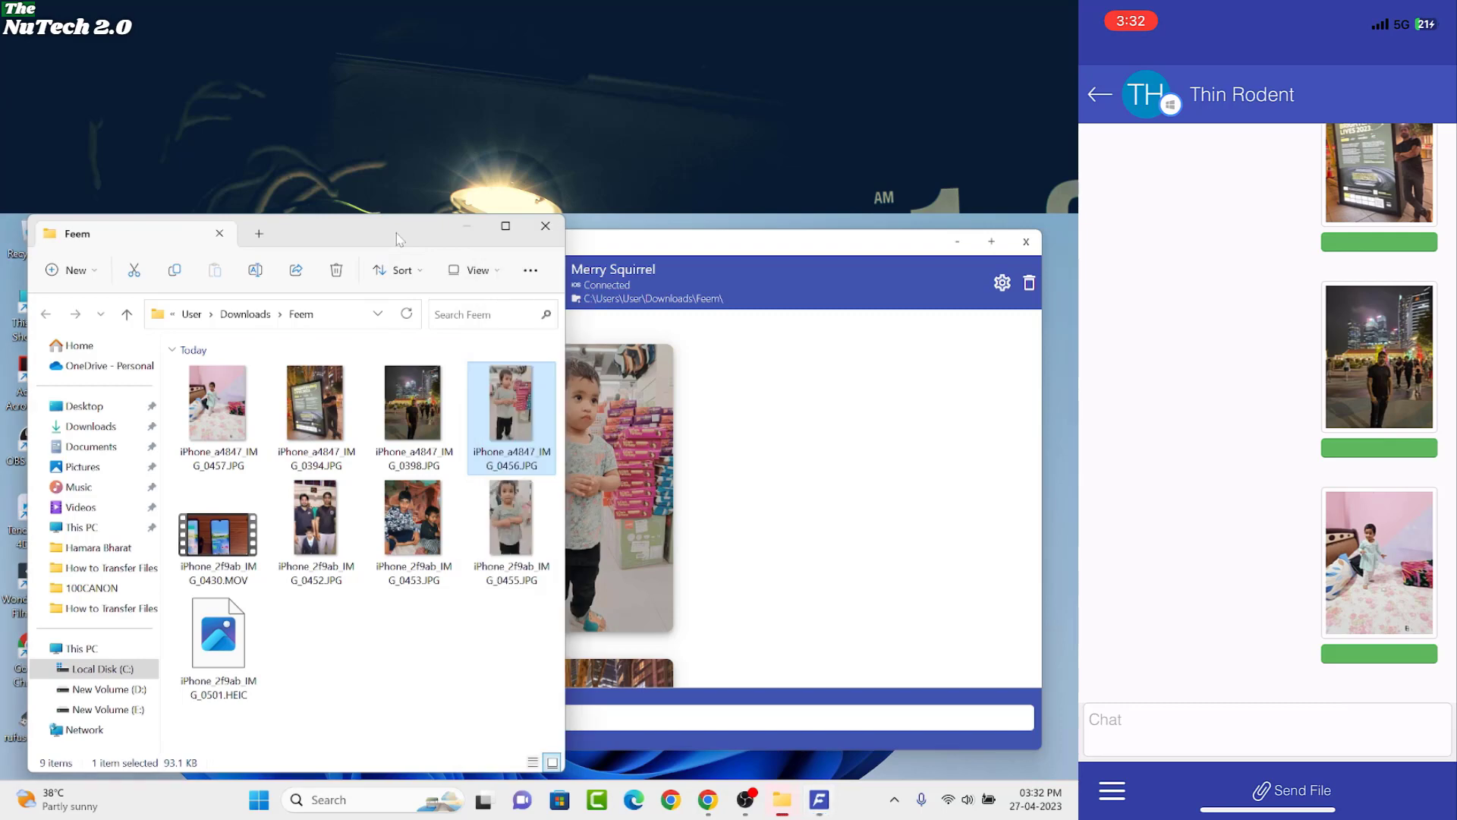
left_click(467, 226)
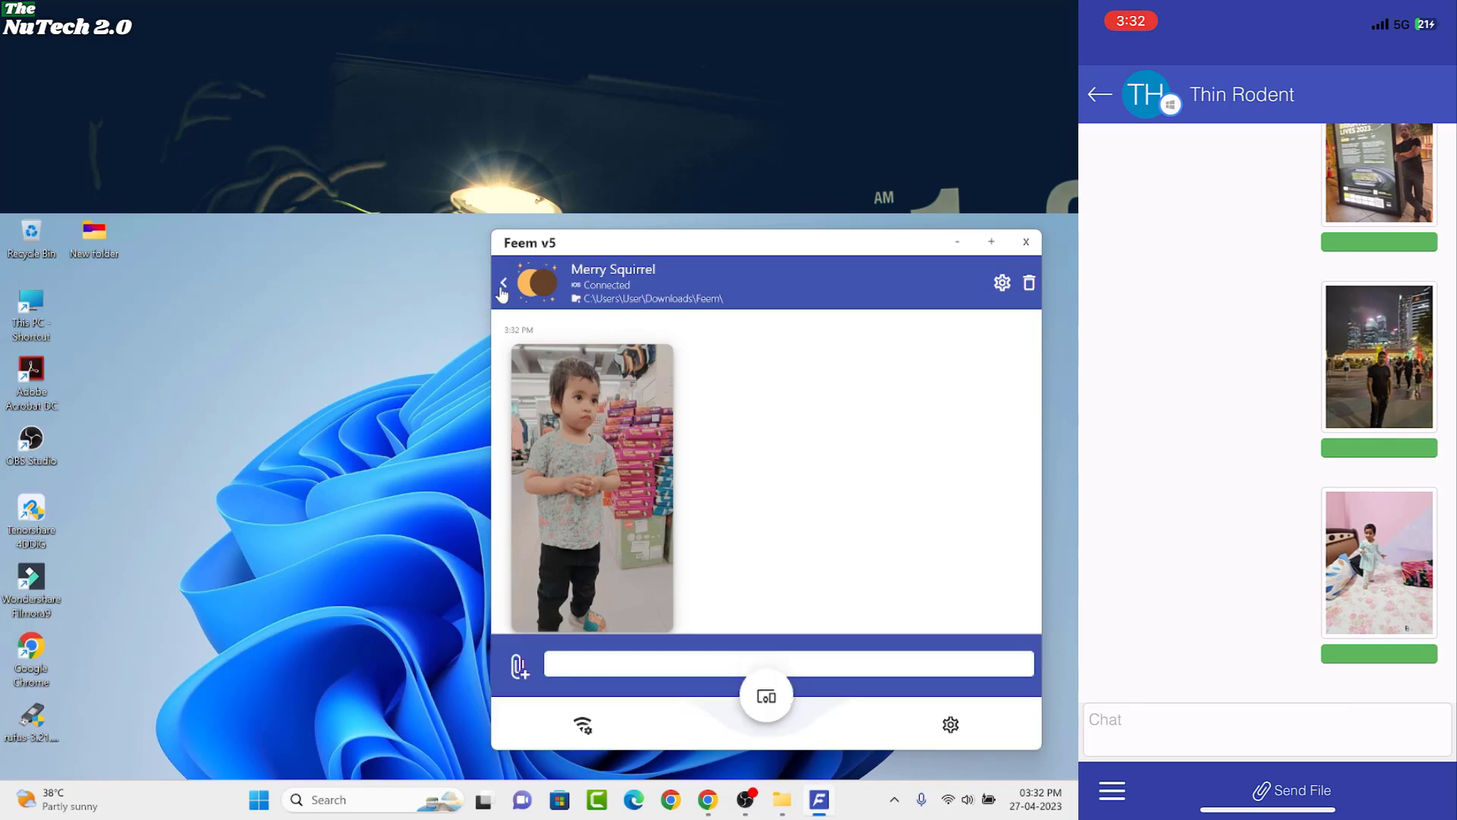
key("Escape")
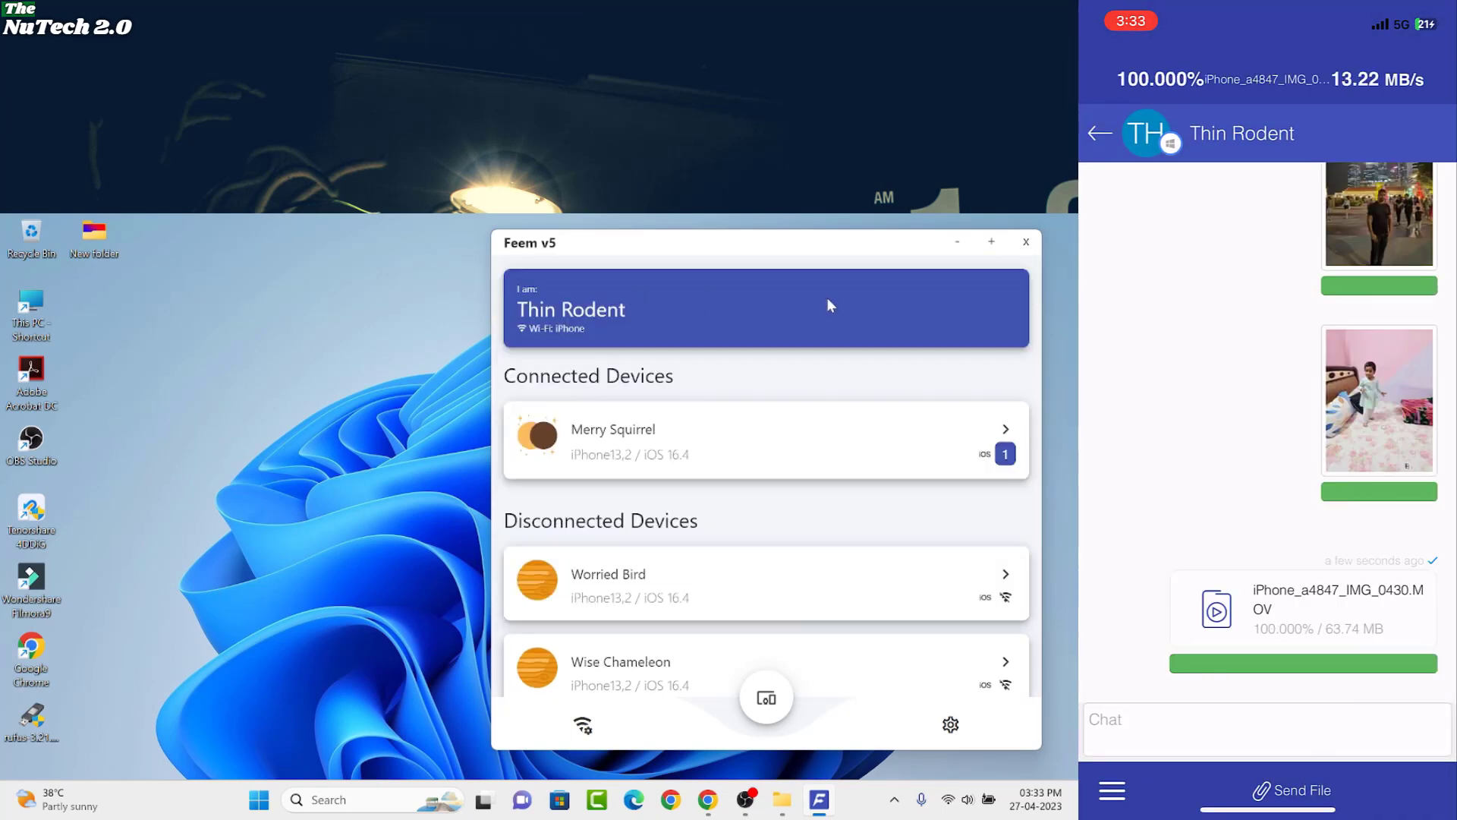
left_click(649, 441)
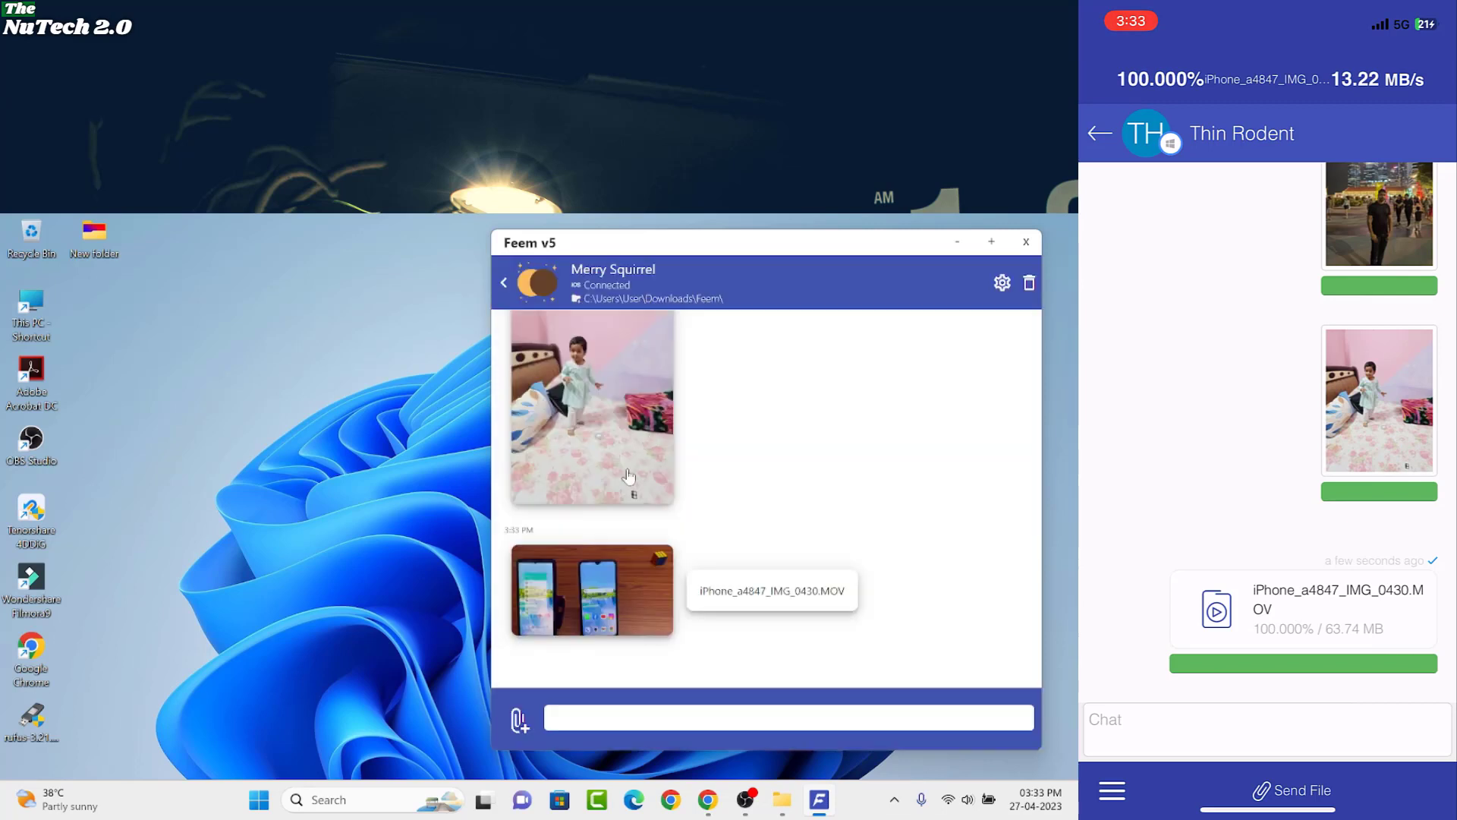
right_click(591, 578)
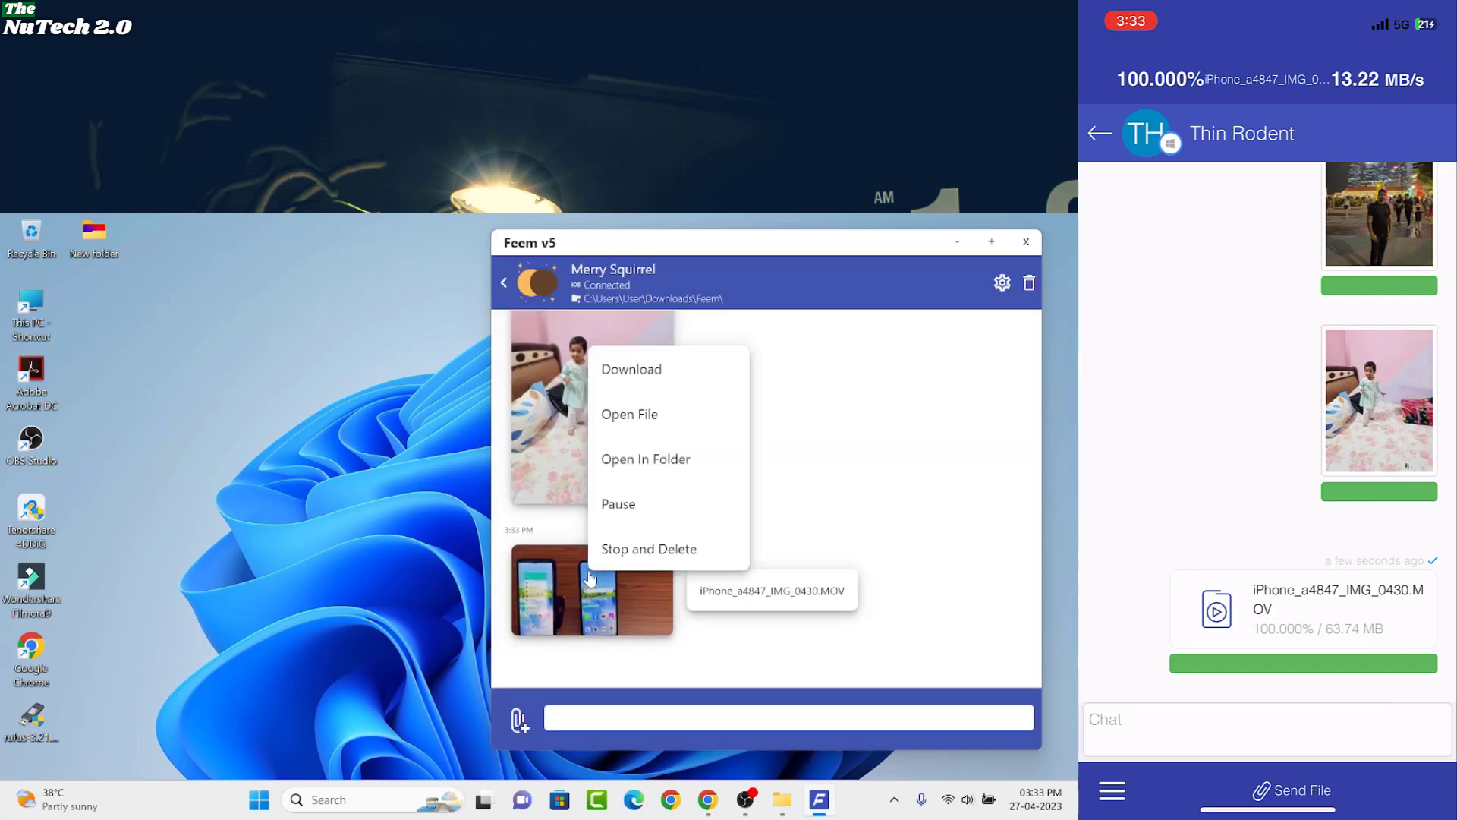
left_click(642, 460)
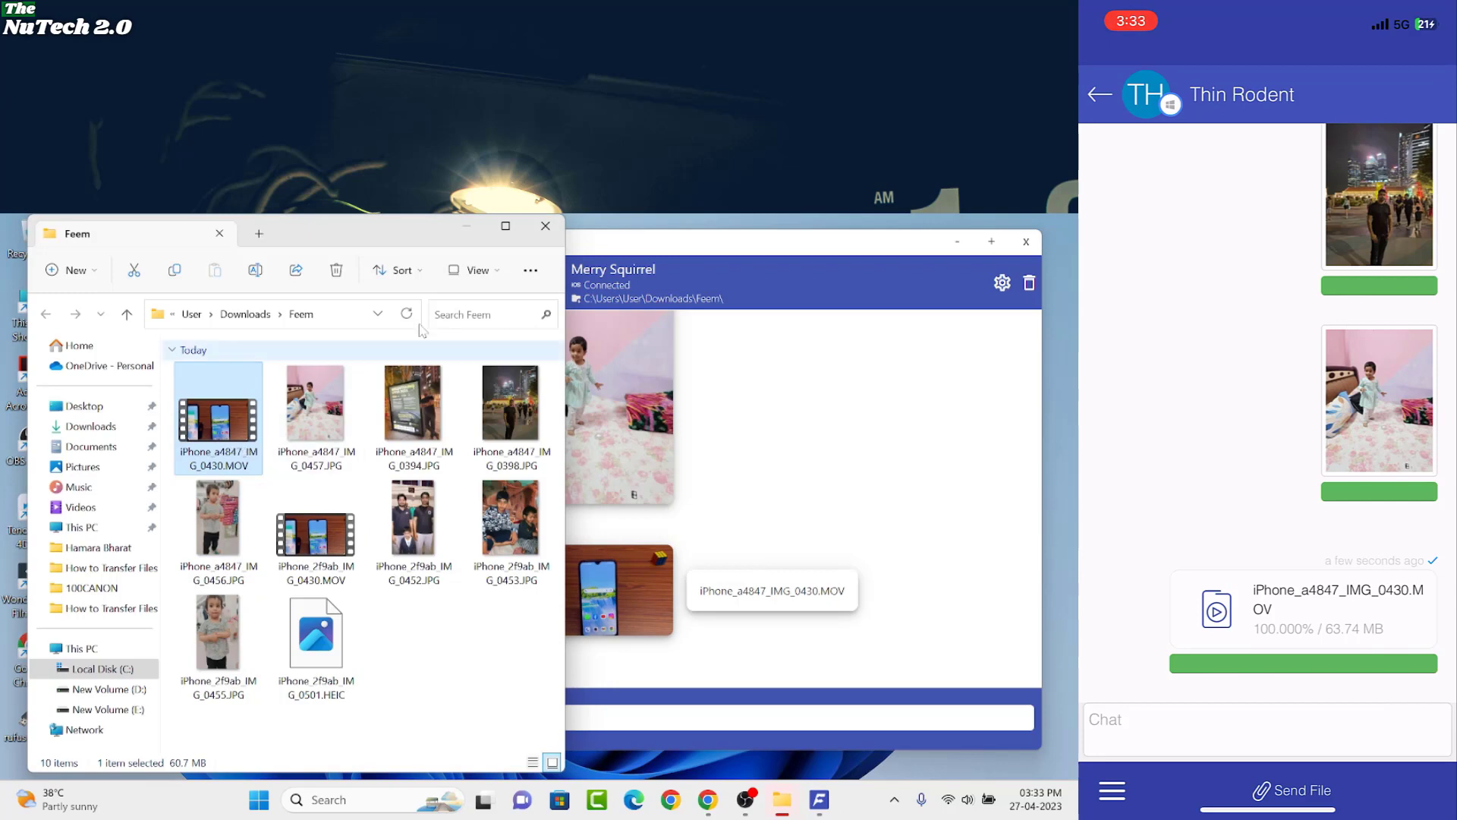
left_click(467, 225)
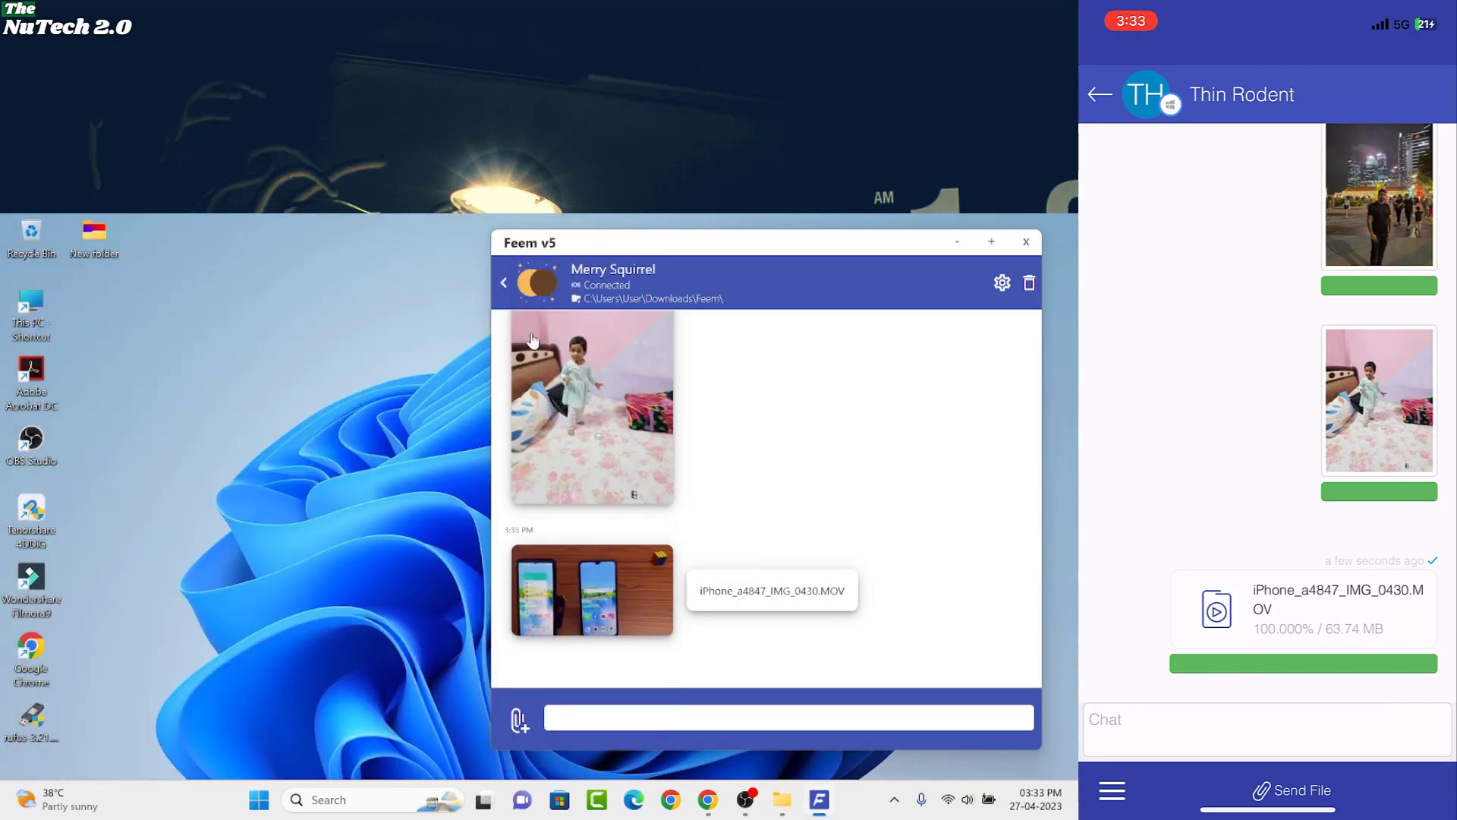
left_click(504, 286)
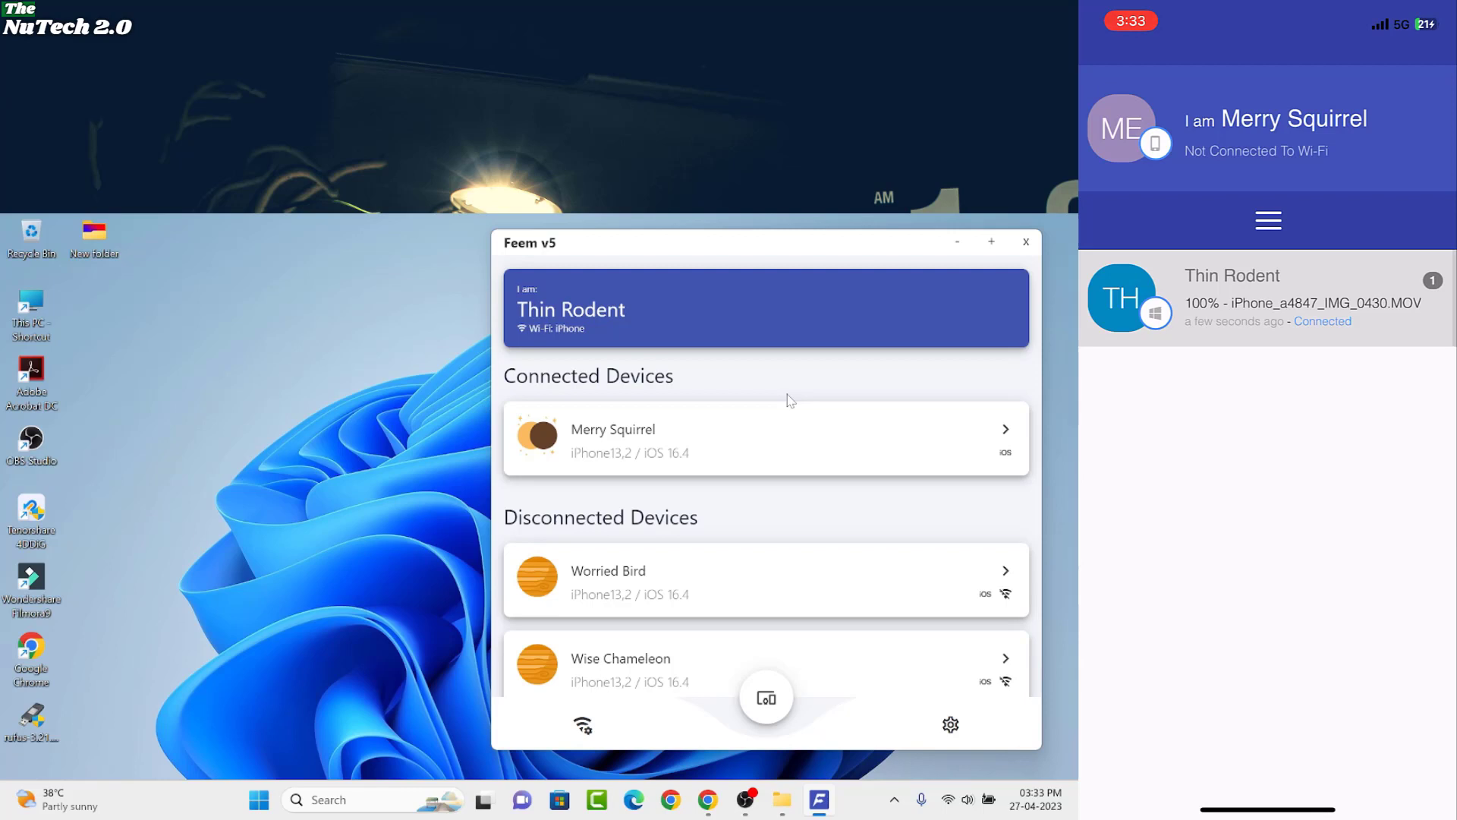
Step: Add india-flag-2021-wallpaper-1 (1).png and 615bf6c16a321.jpg from New folder to Feem for sending
mouse_move(782, 799)
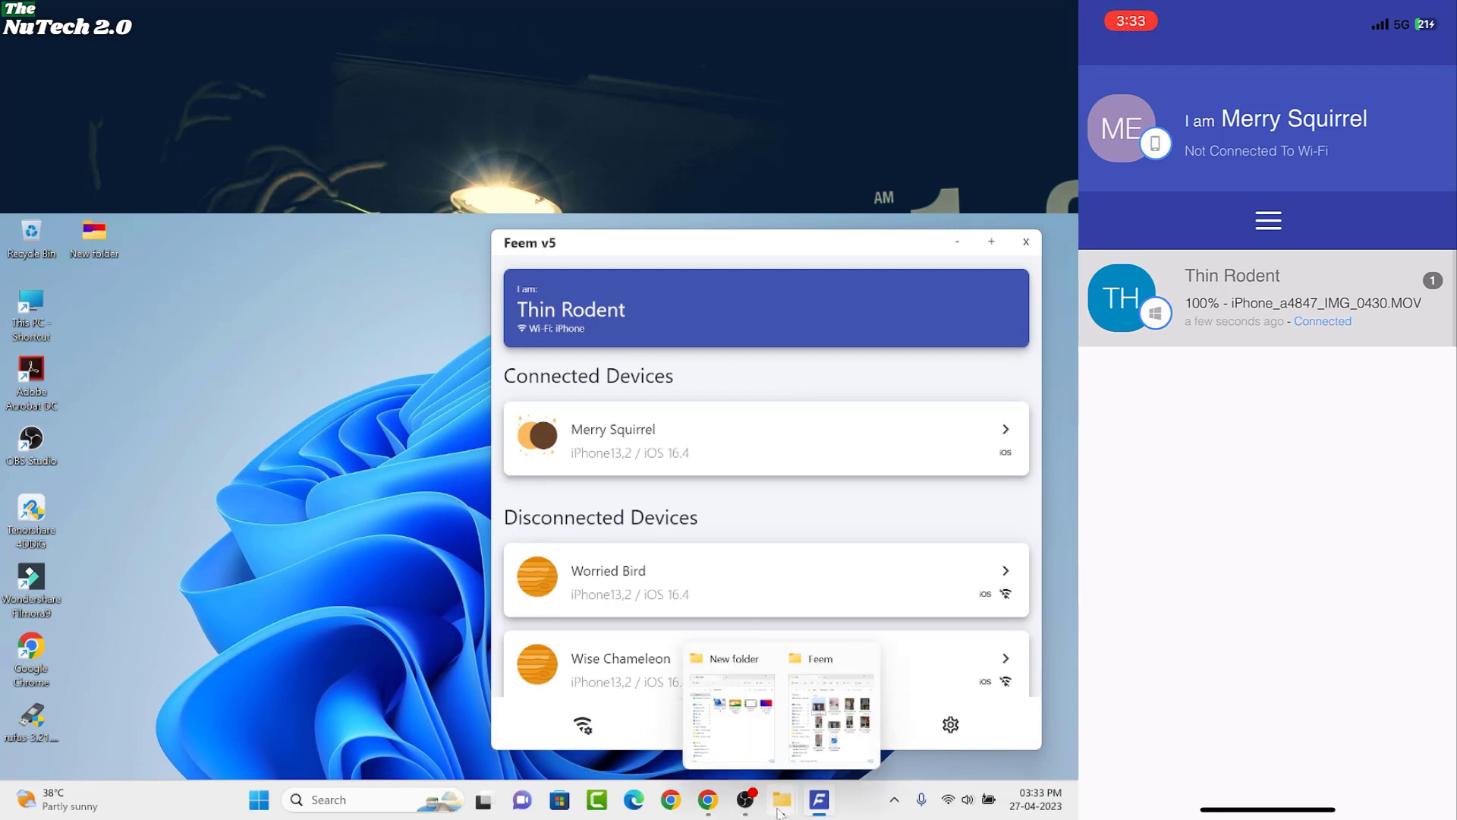
left_click(747, 702)
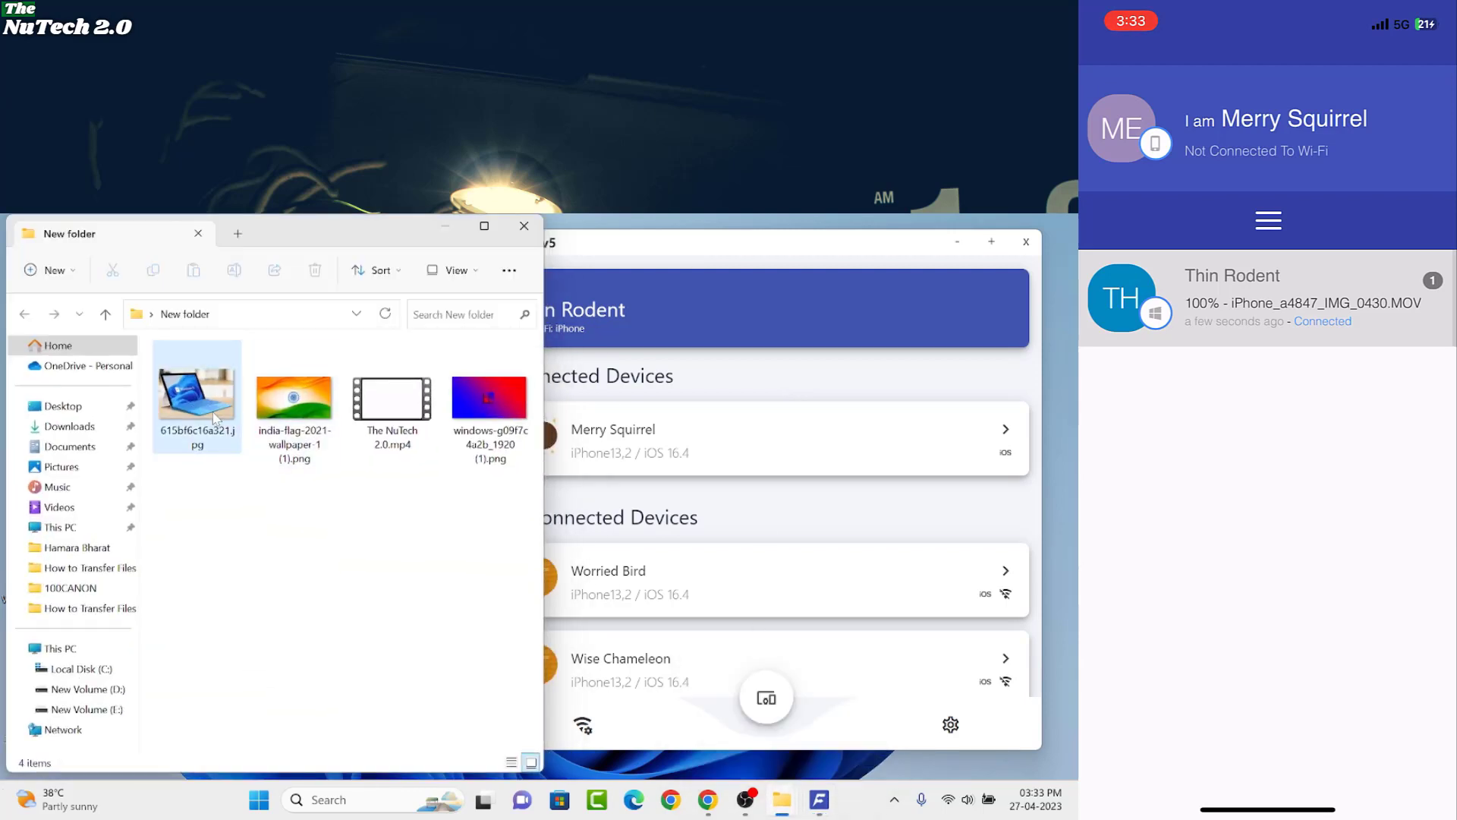
left_click(276, 419)
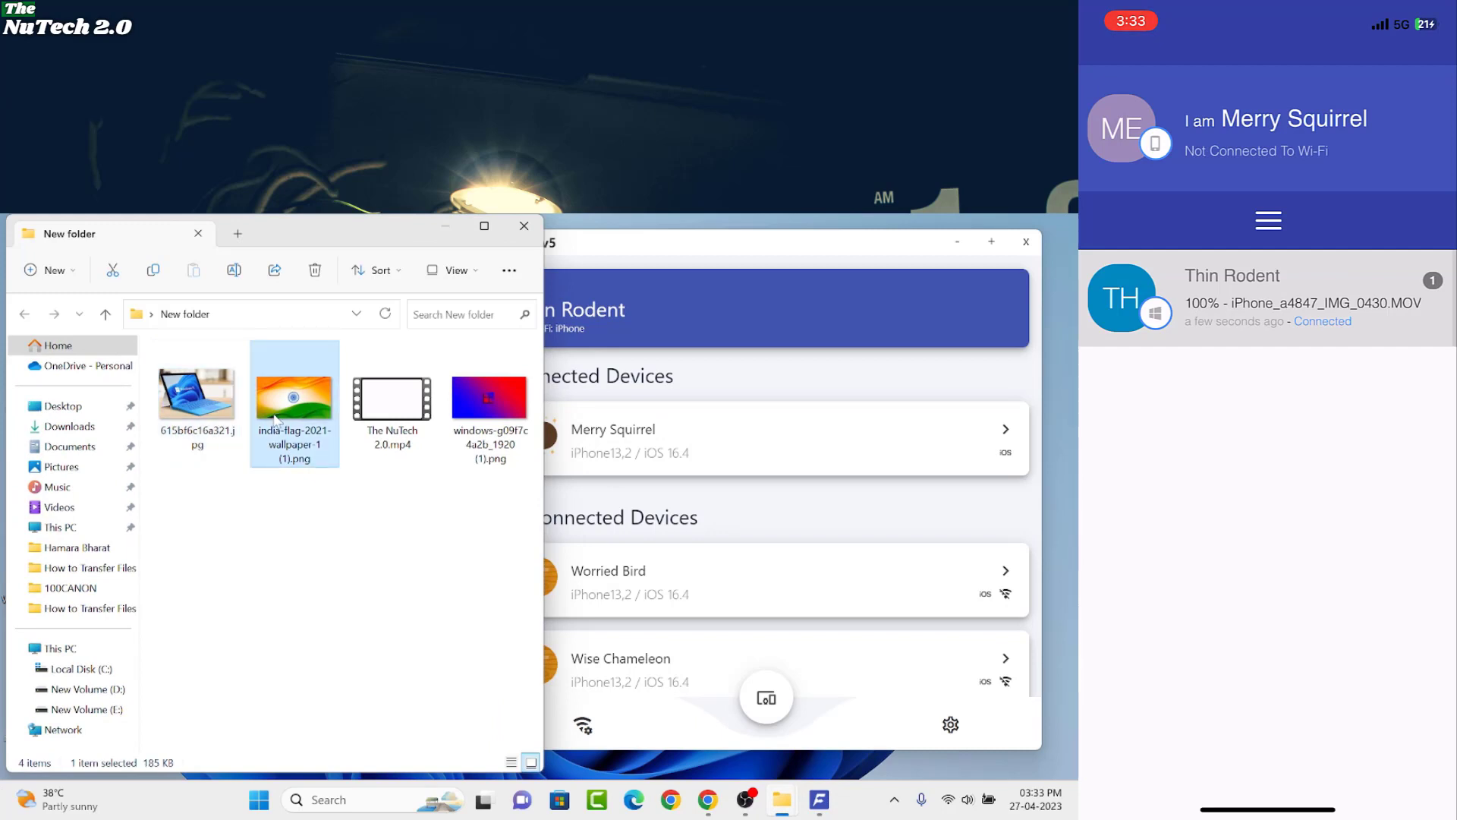
left_click(203, 403, "ctrl")
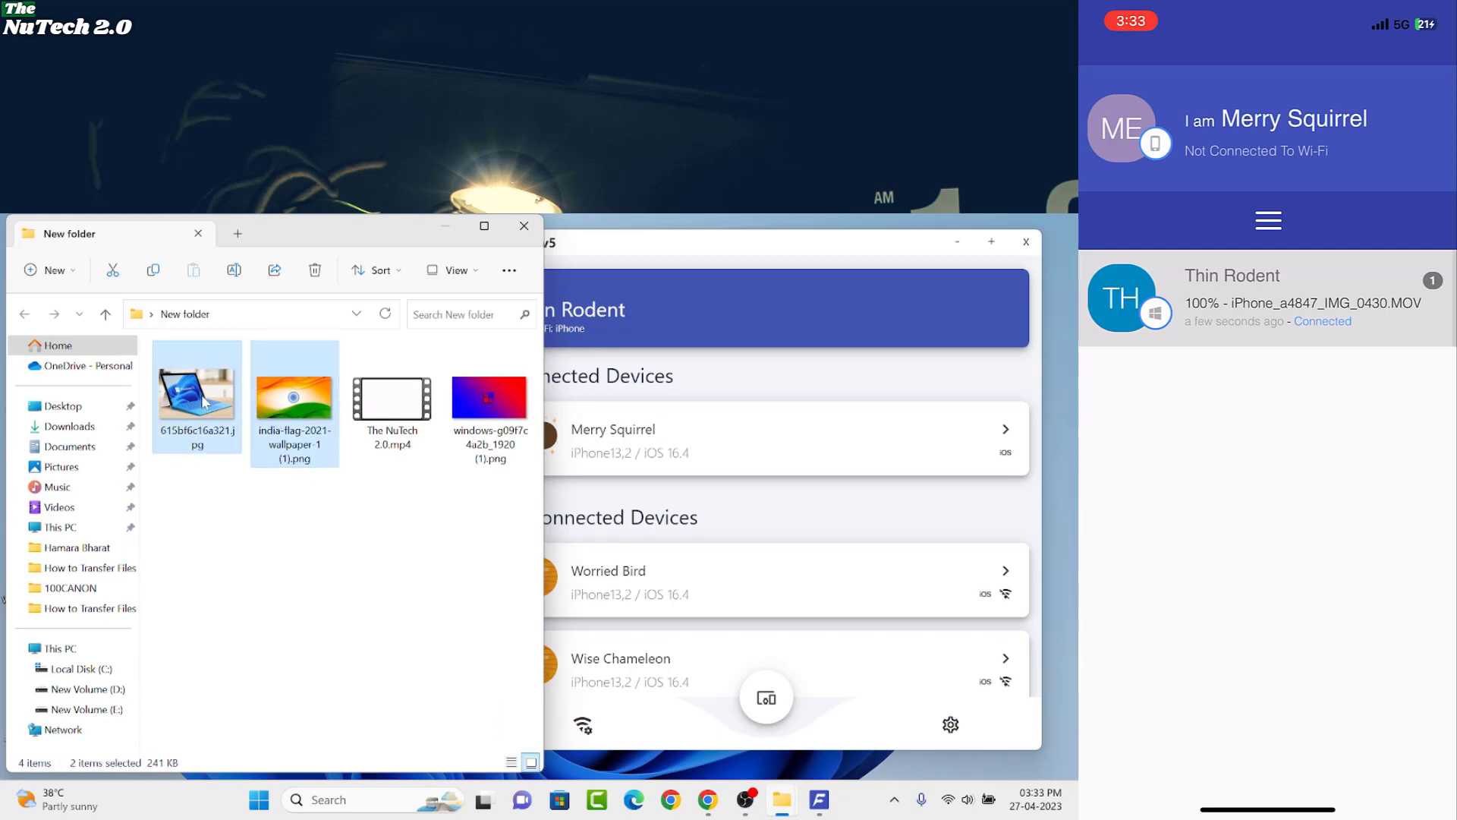
left_click_drag(203, 402, 704, 503)
scroll(693, 503, "down", 2)
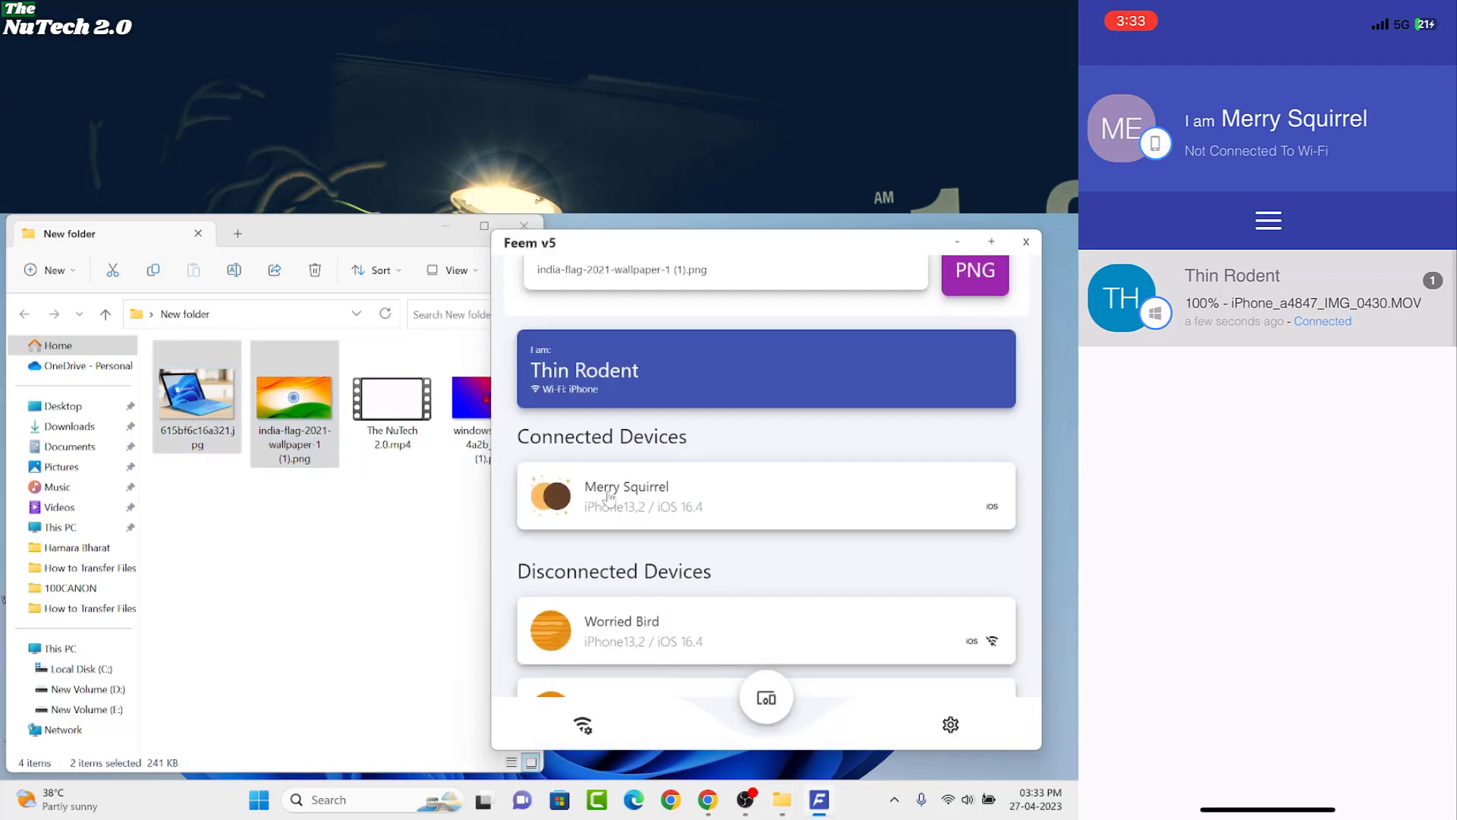
Step: Send the two added images to the connected device Merry Squirrel, dismiss the Feem Pro ad and show the desktop
left_click(687, 505)
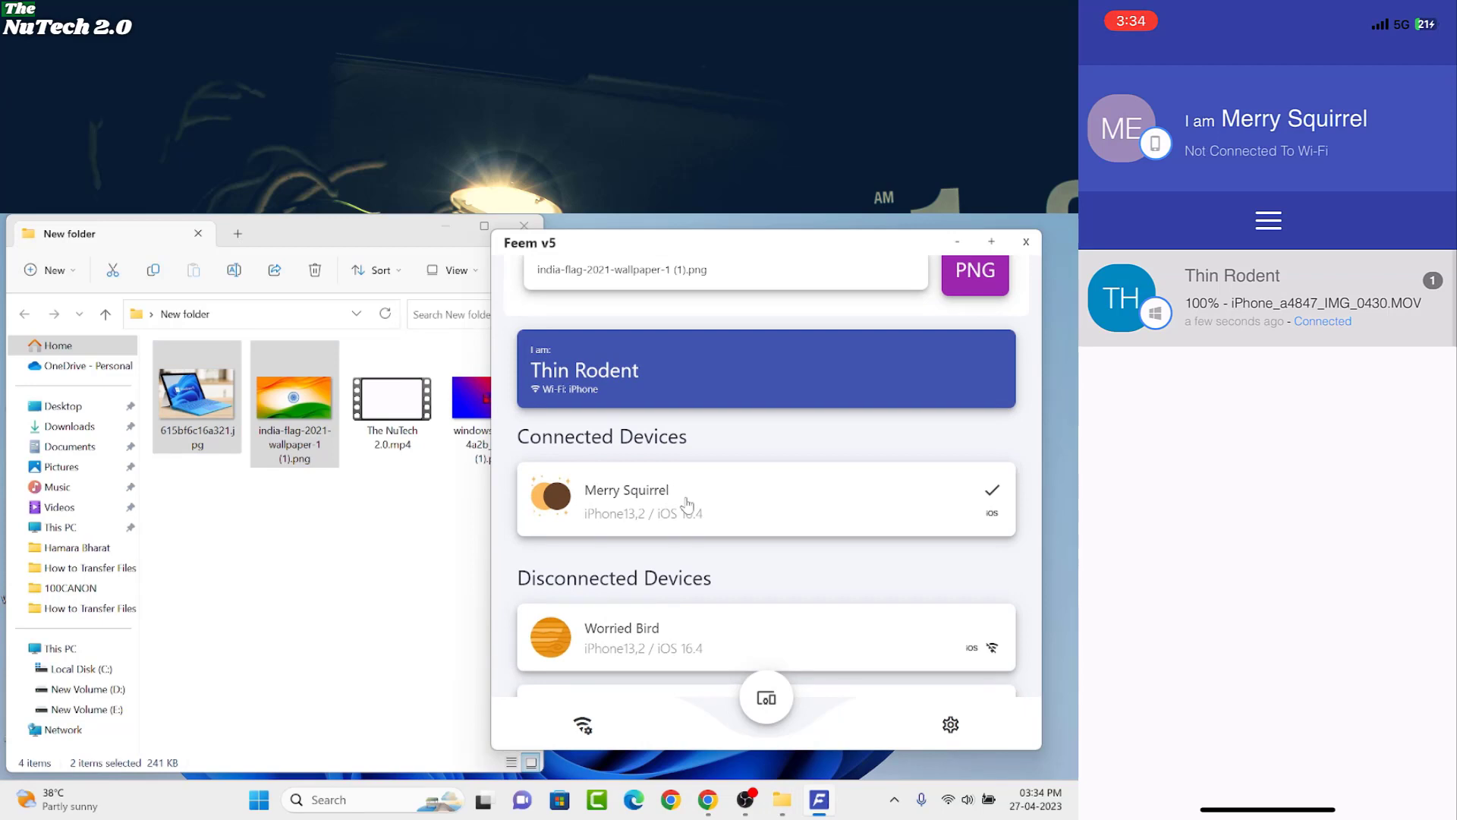
scroll(691, 504, "down", 10)
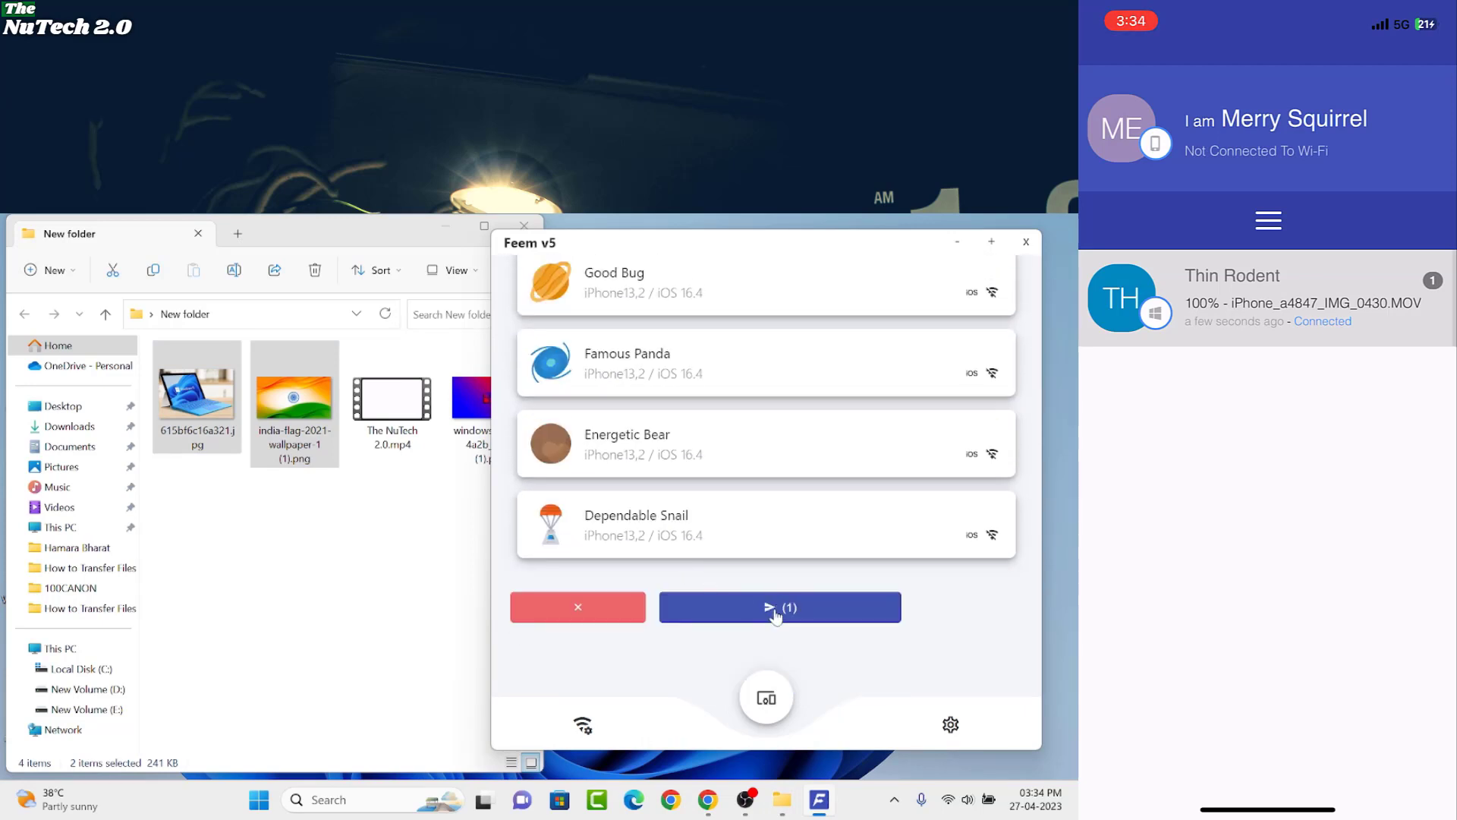
left_click(776, 611)
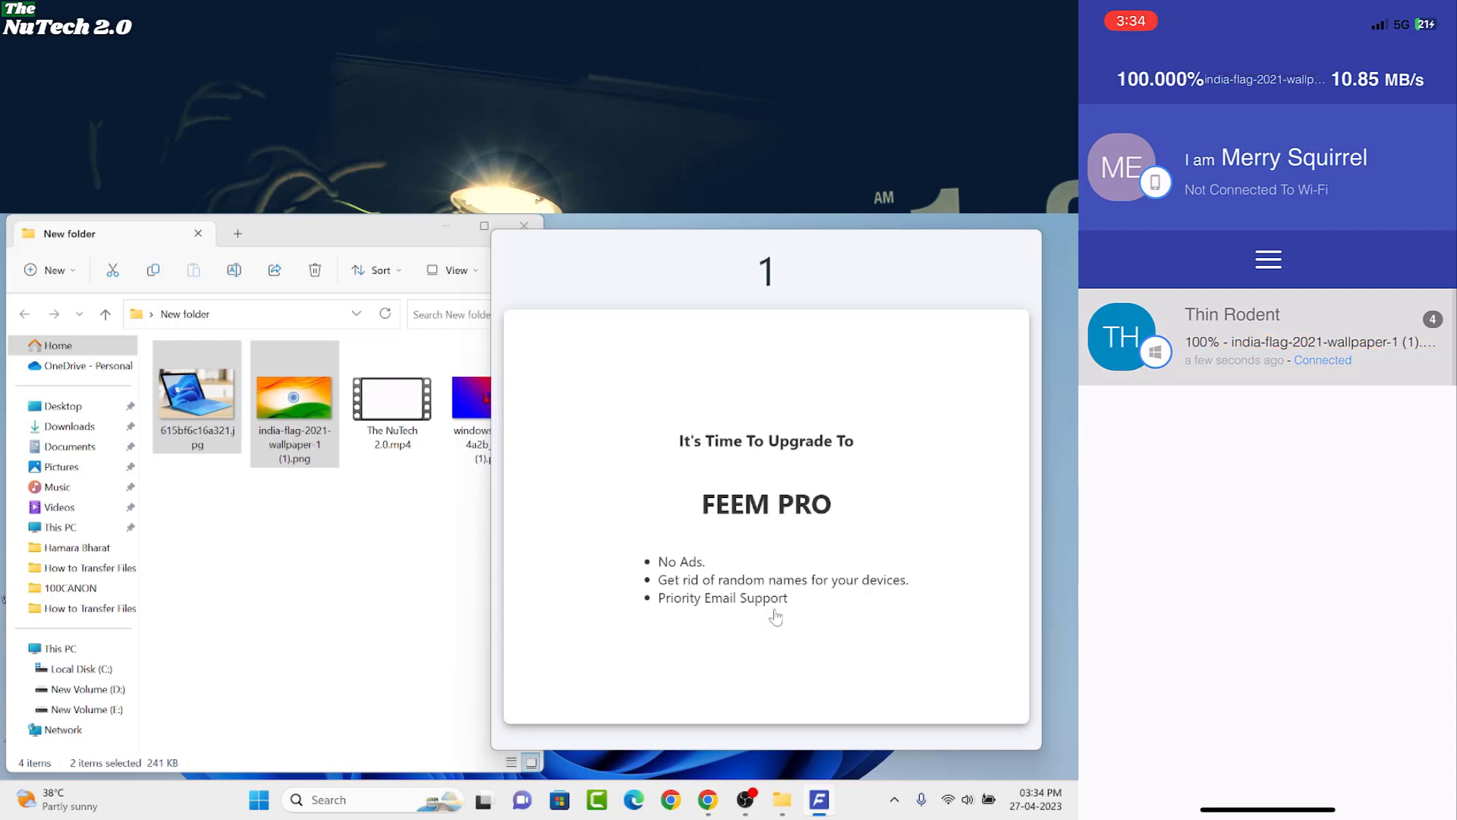
left_click(767, 277)
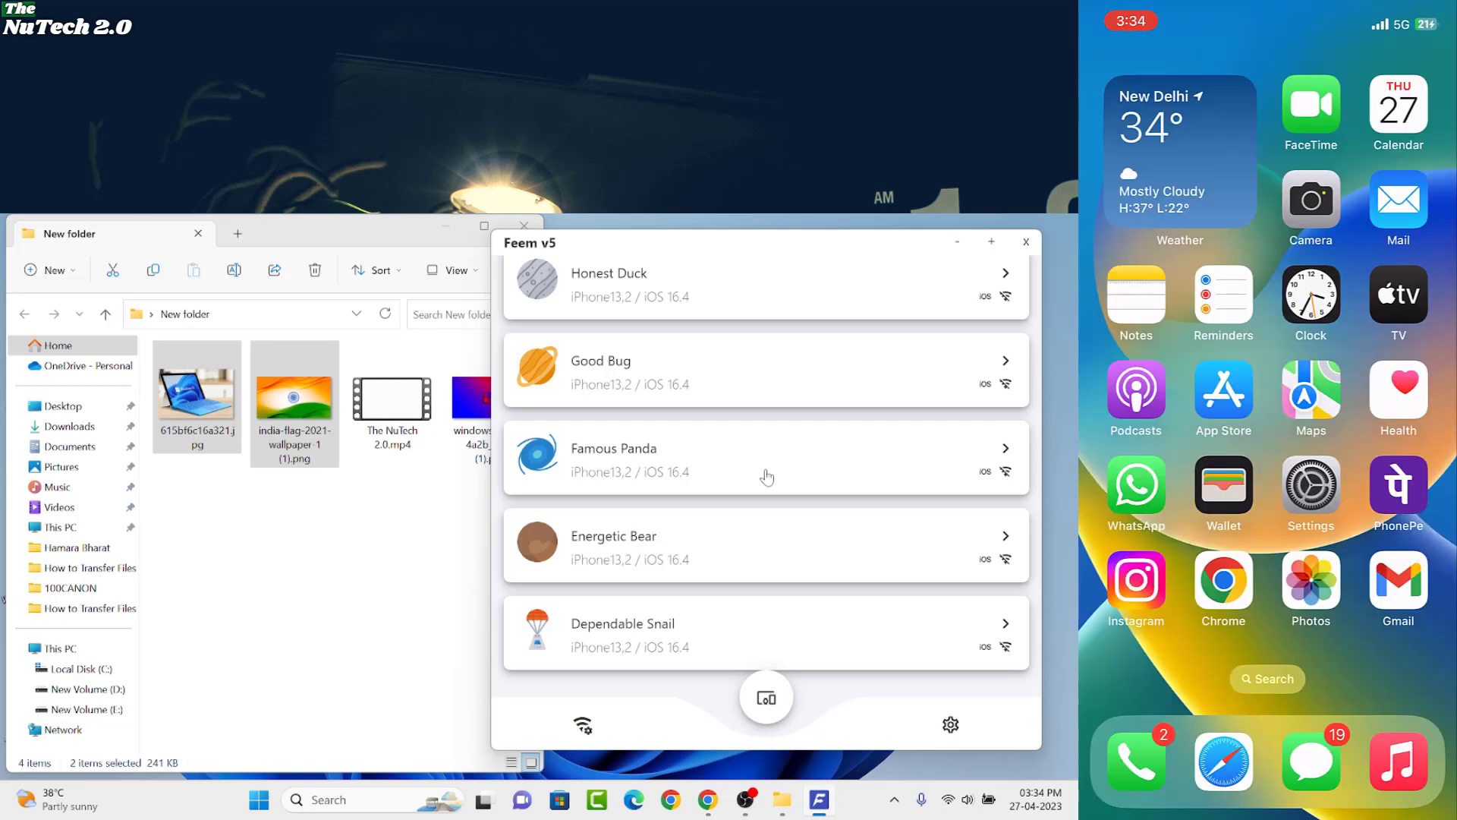
key("super+d")
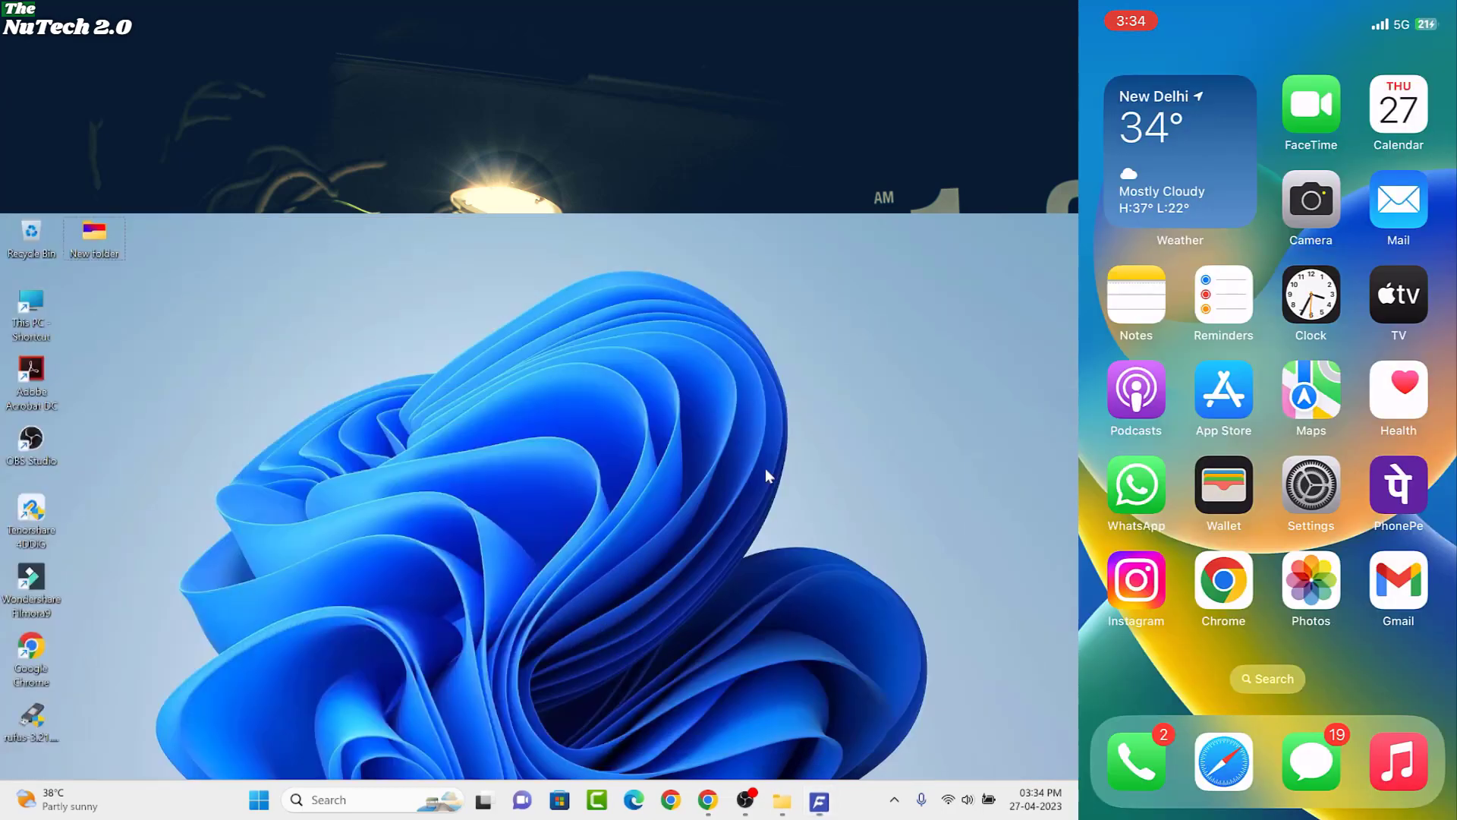